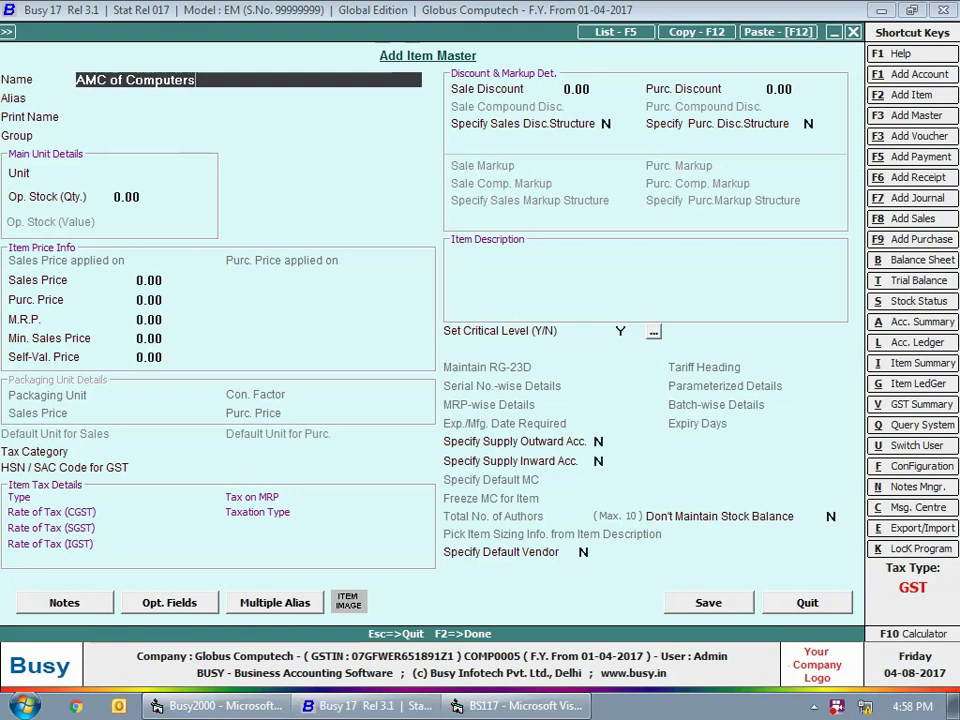
- Give AMC of Computers group General, unit Pcs., Services 18% tax category and HSN 440245
key("Return")
key("Return")
key("Return")
type("ge")
key("Return")
type("pc")
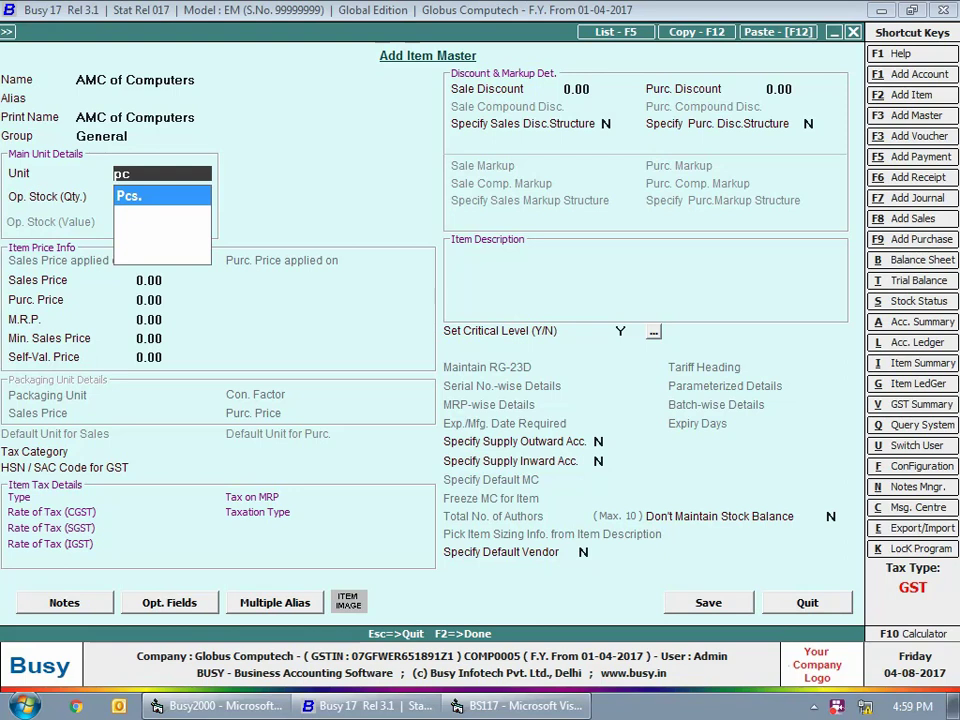
key("Return")
key("Return")
key("Return")
key("Return")
key("Return")
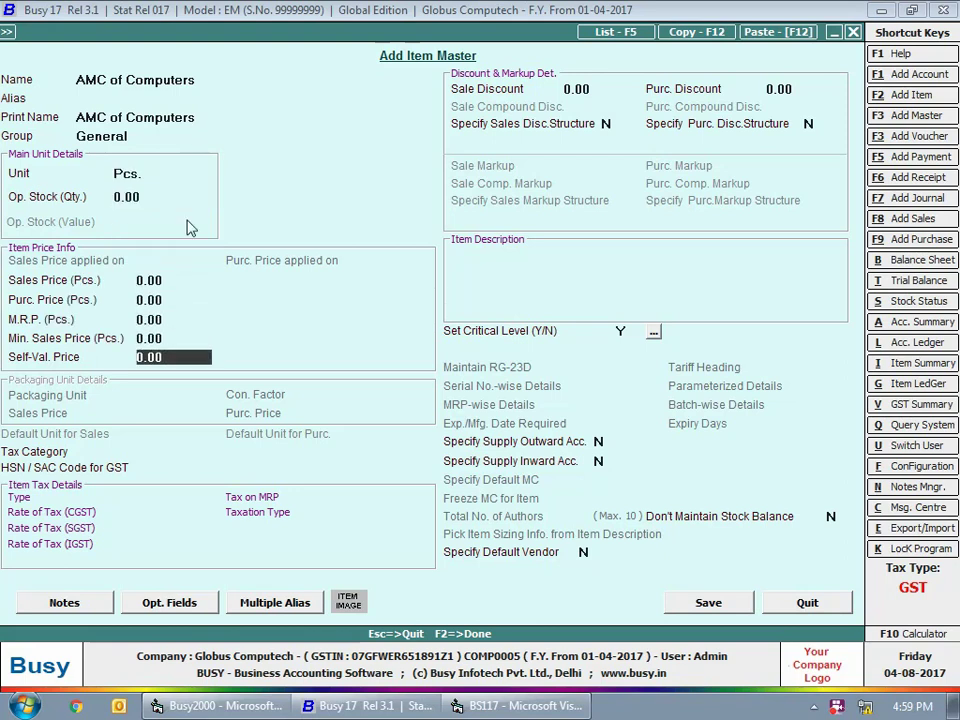
key("Return")
key("Return")
type("ser")
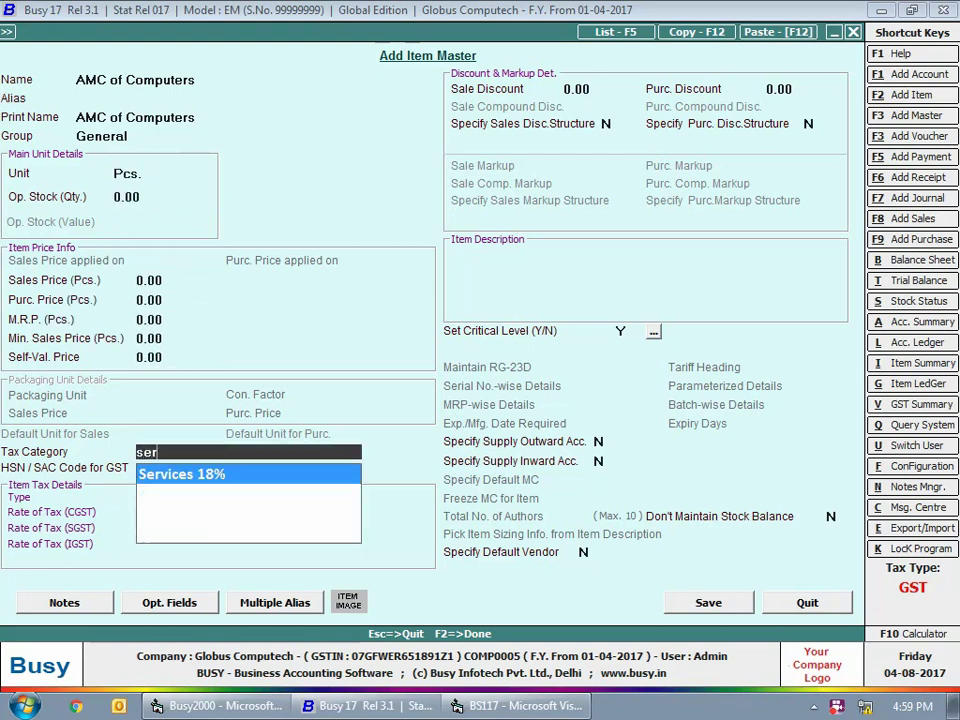
key("Return")
type("440245")
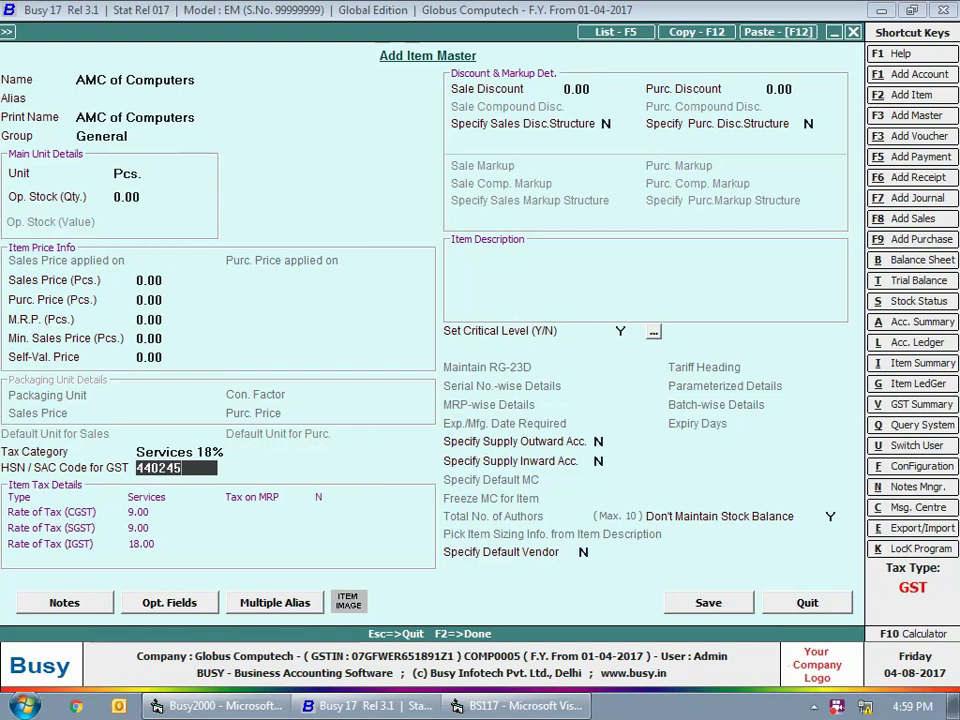
key("Return")
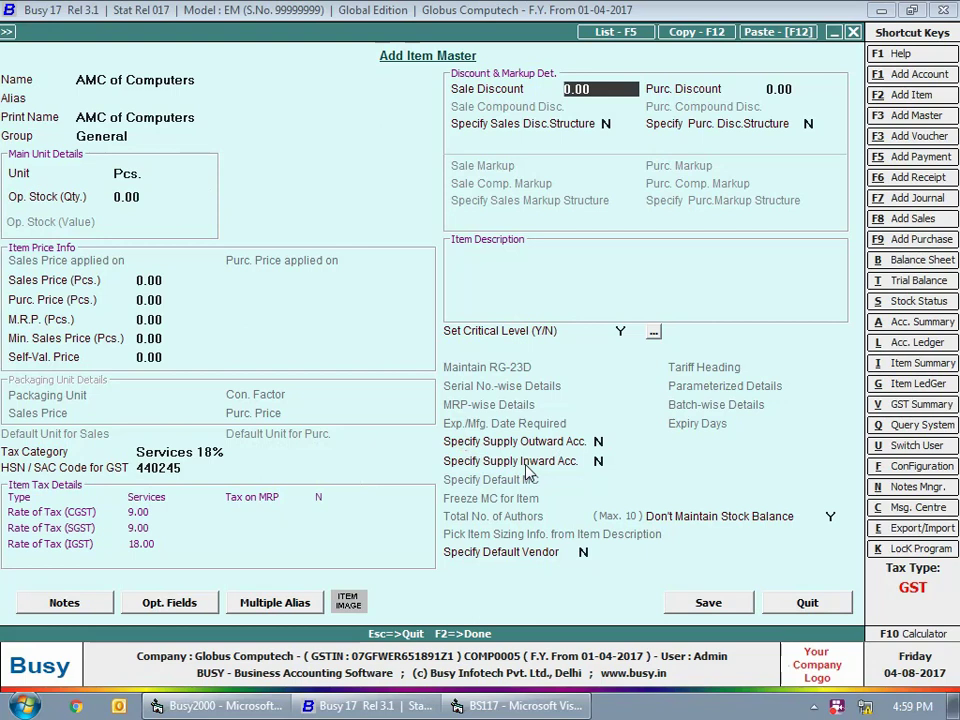
- Set its supply outward account to Service Charges Receipts and mark Don't Maintain Stock Balance
left_click(598, 441)
key("y")
key("Return")
type("ser")
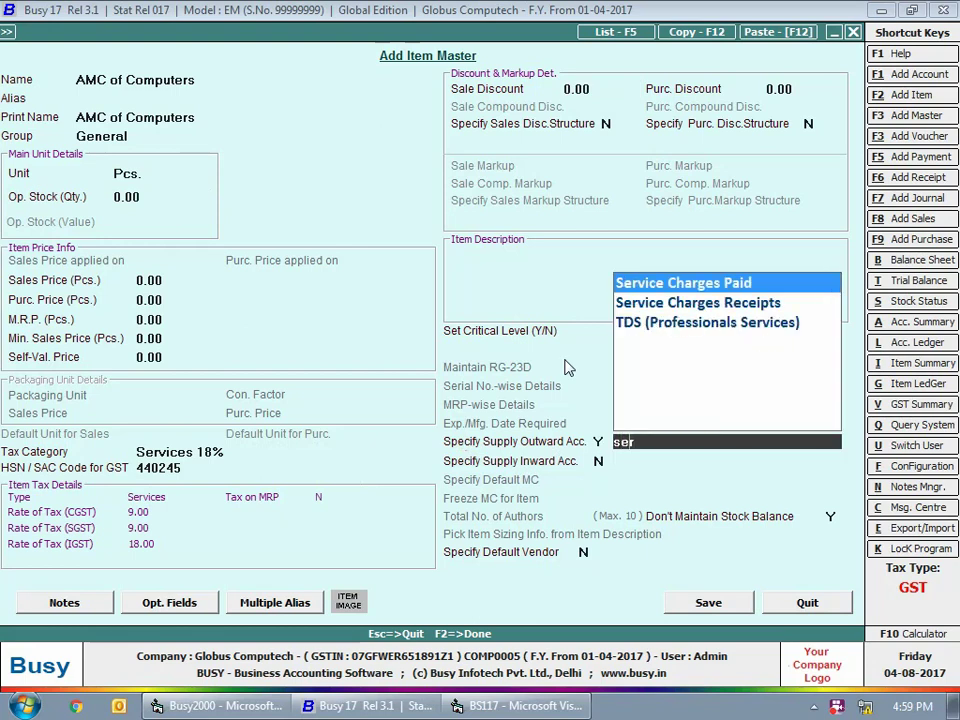
key("Down")
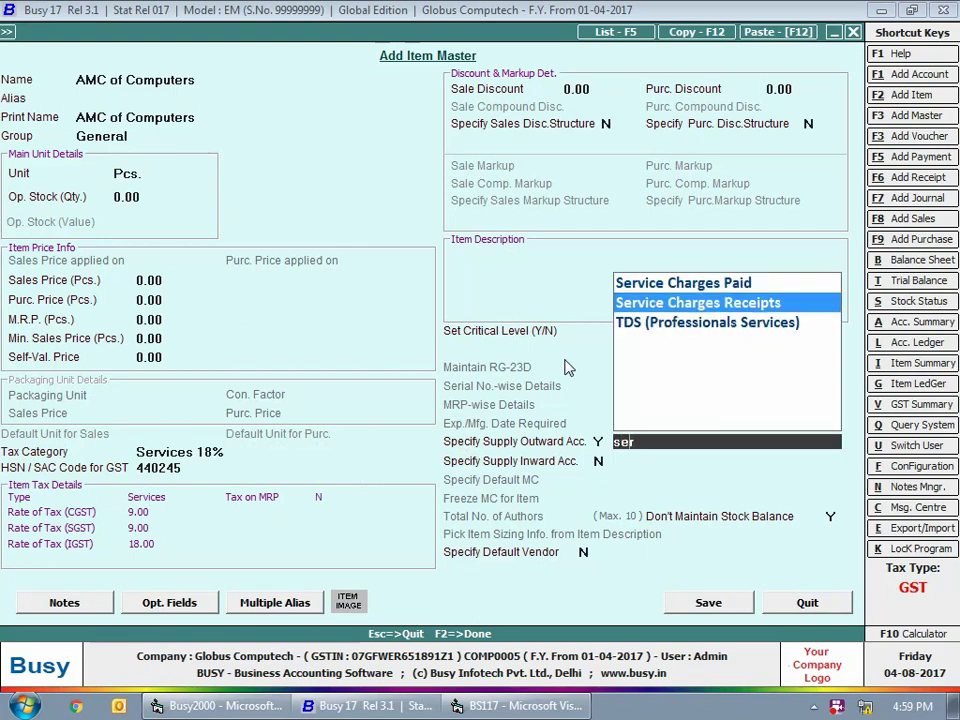
key("Return")
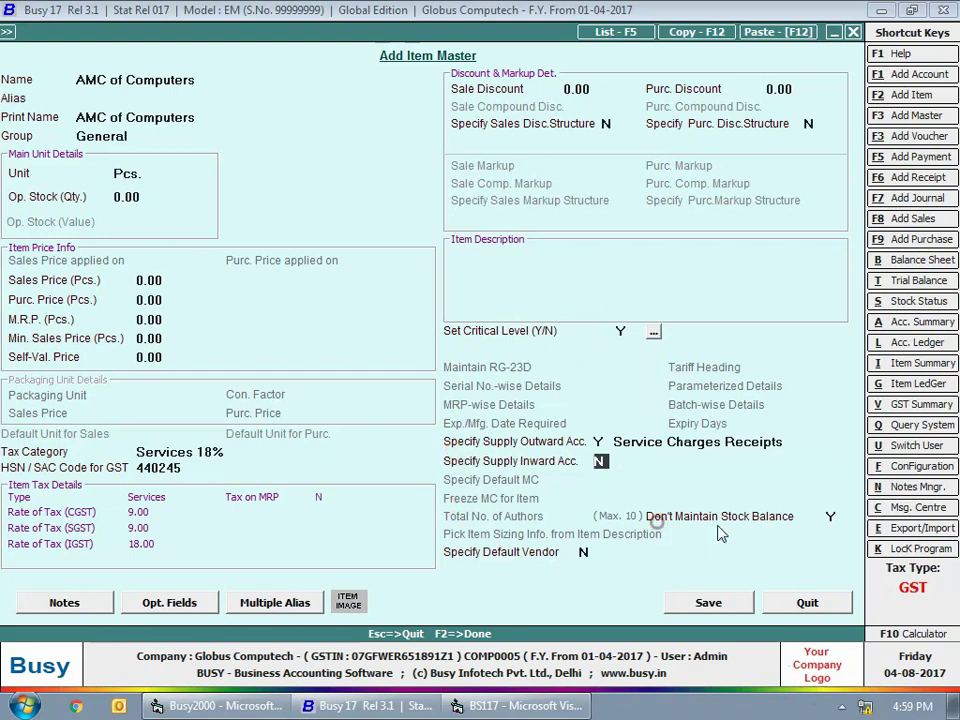
left_click(833, 517)
- Save AMC of Computers and start a new item Repair Charges with unit N.A
left_click(712, 604)
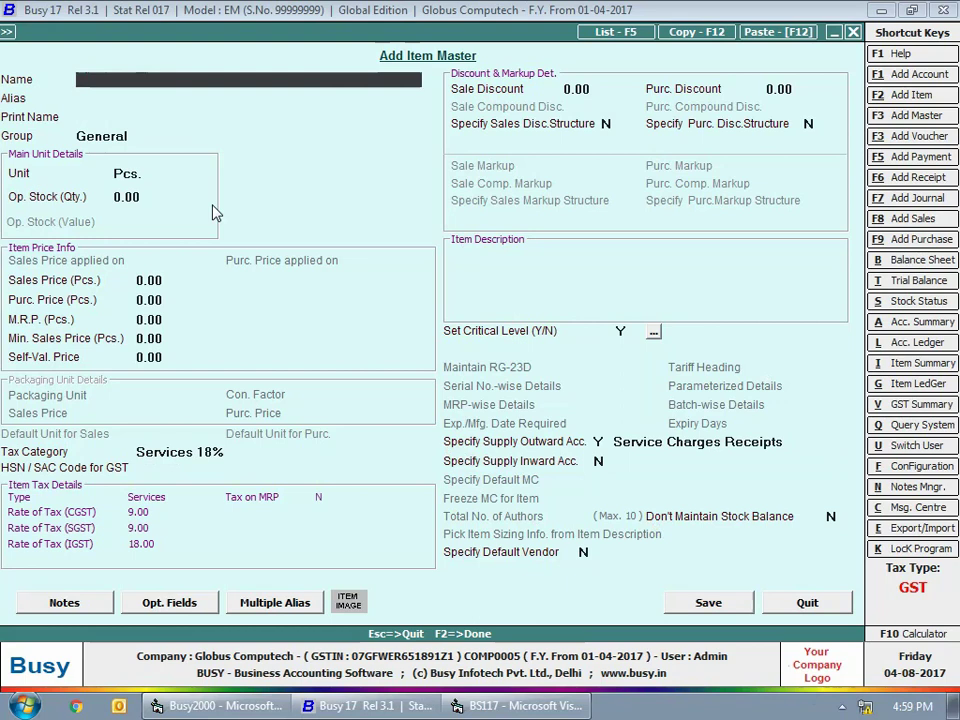
type("Repair Ch")
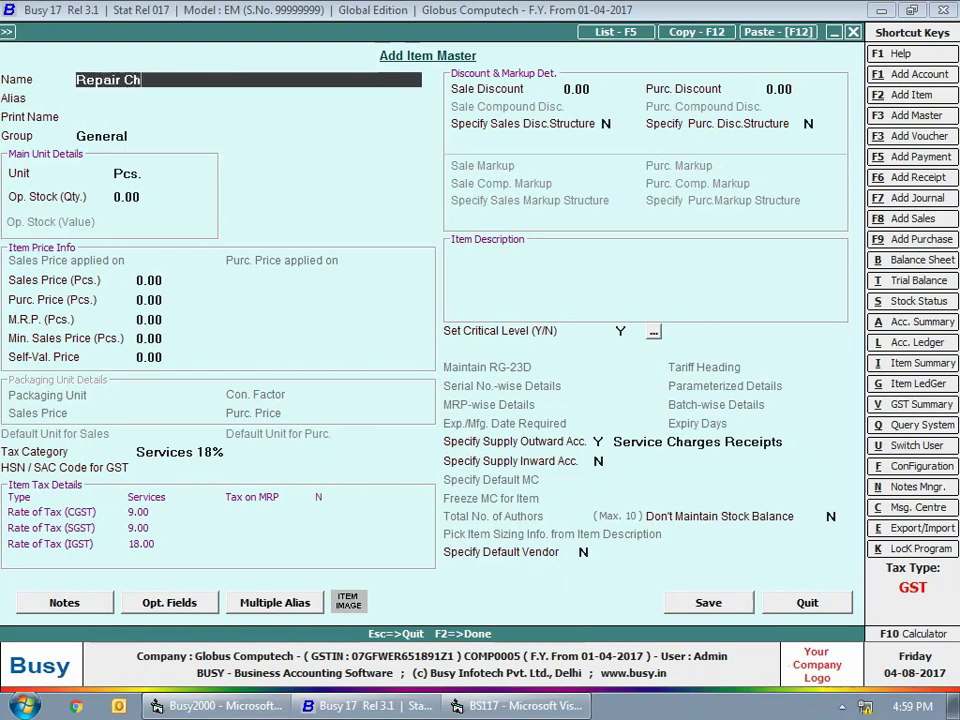
type("arges")
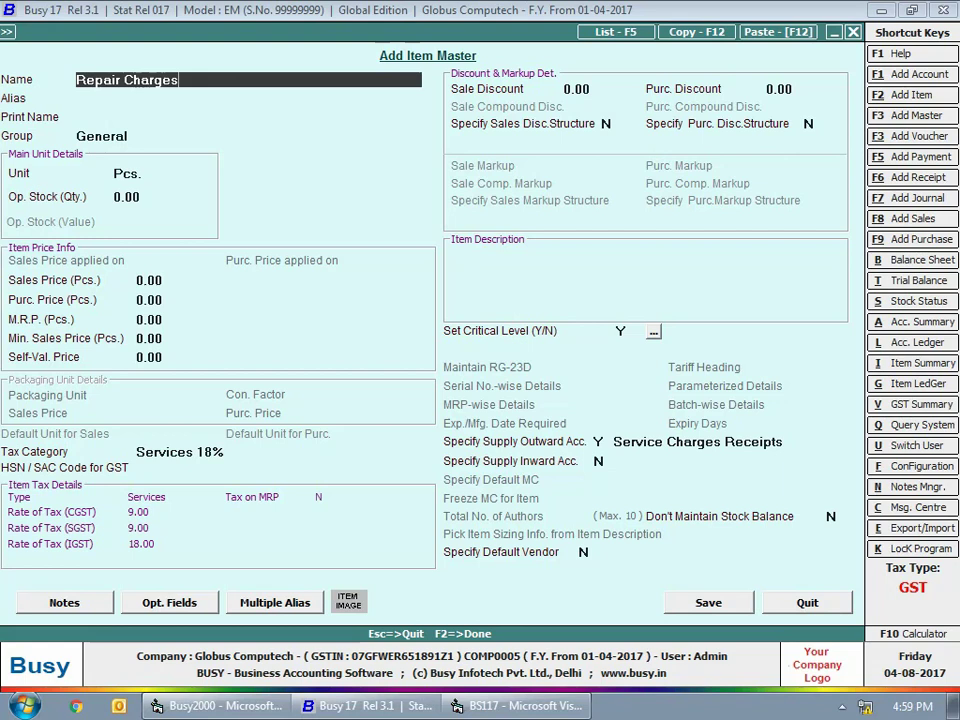
key("Return")
key("Return")
key("Return")
key("Return")
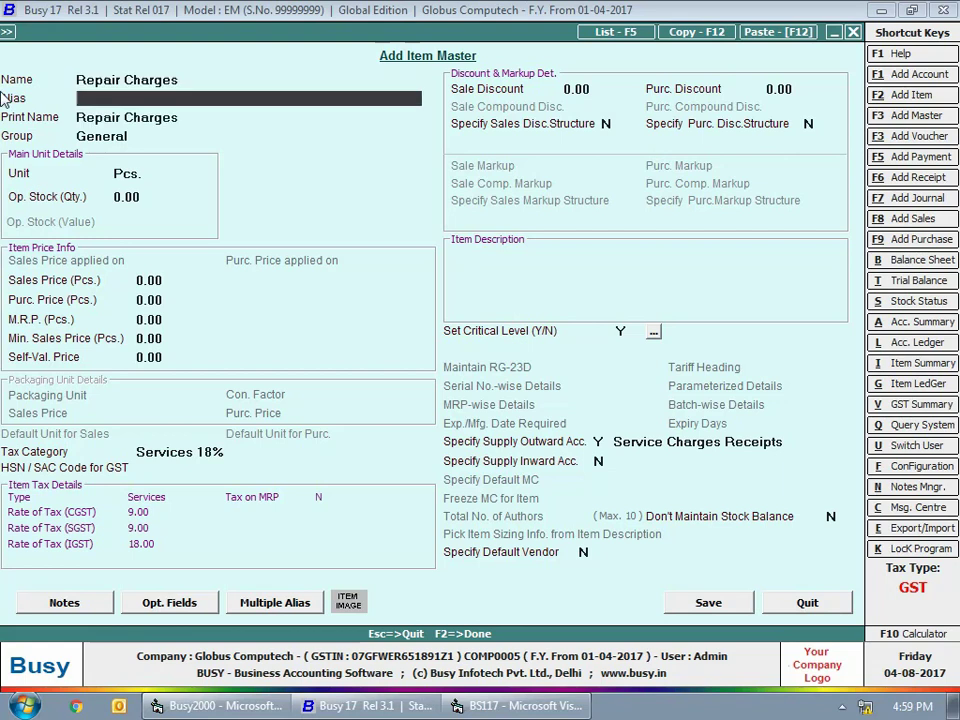
type("n")
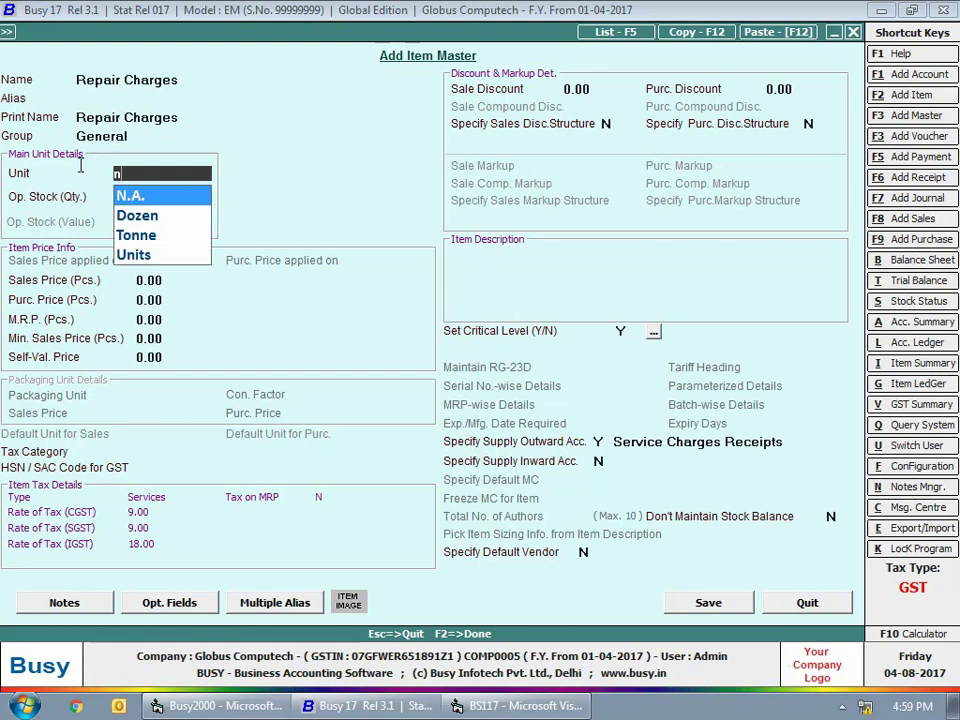
left_click(171, 198)
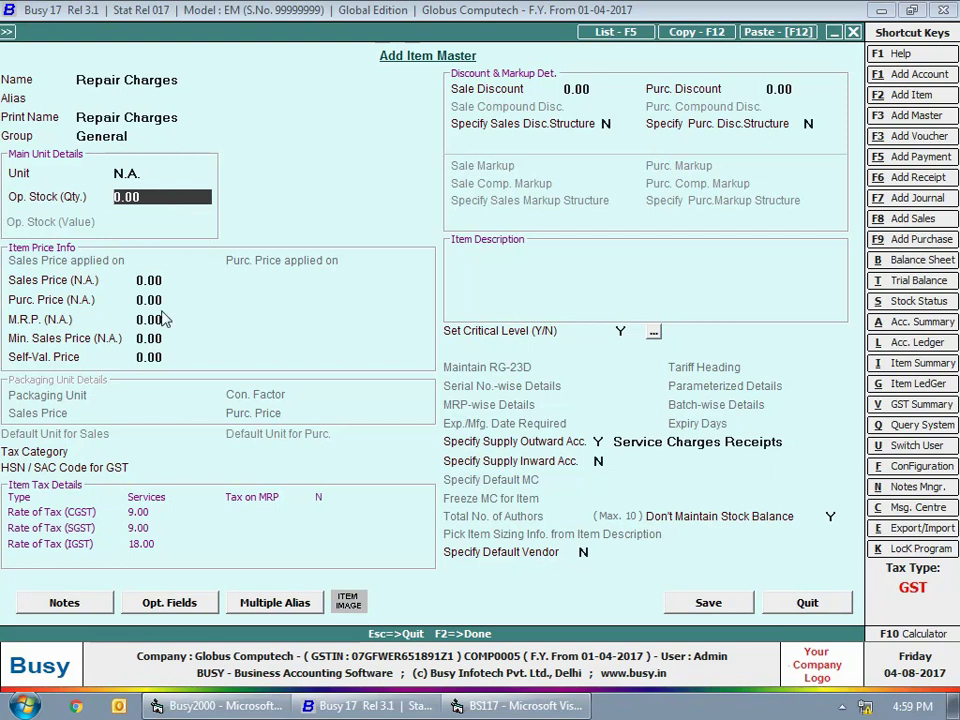
- Give Repair Charges Services 18% tax and HSN 440245, dismiss the Can't Change warning, and save
left_click(12, 452)
type("ser")
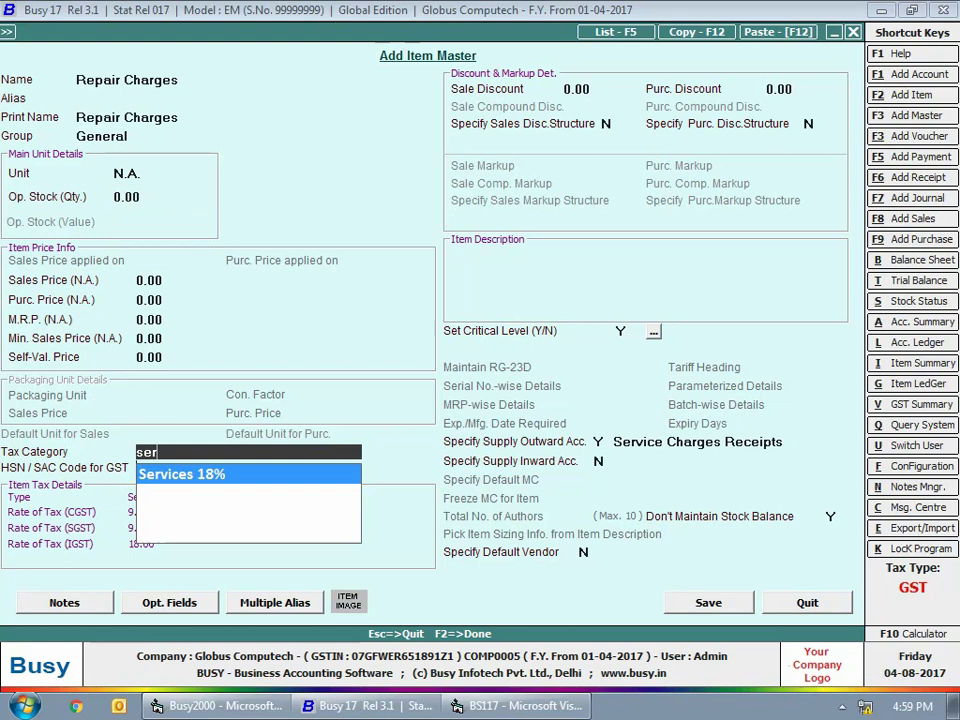
key("Return")
type("440245")
key("Return")
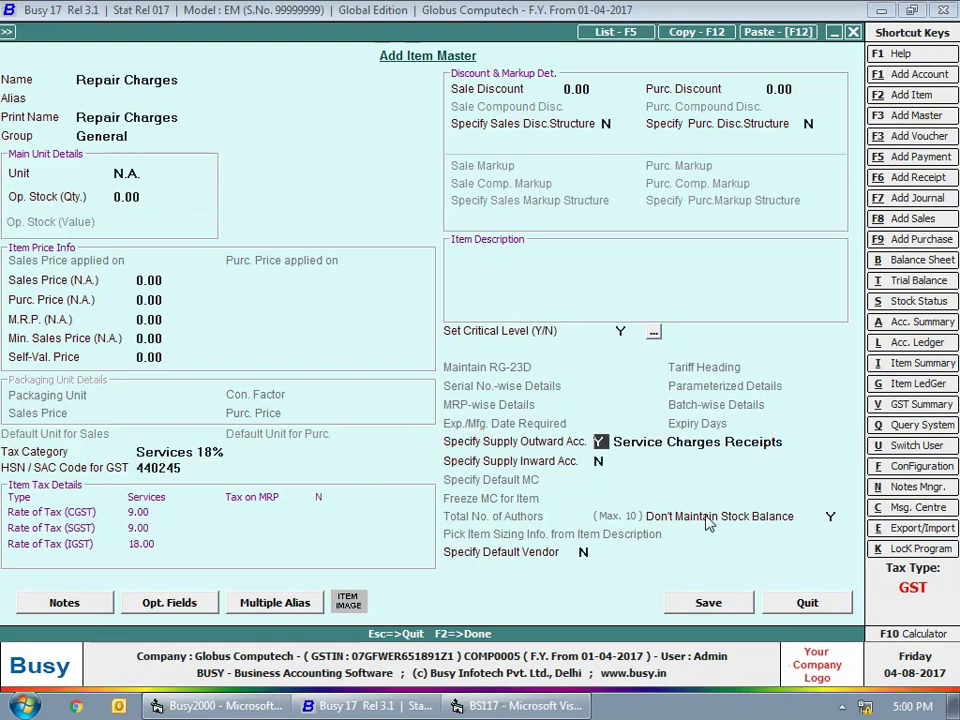
key("Return")
key("Return")
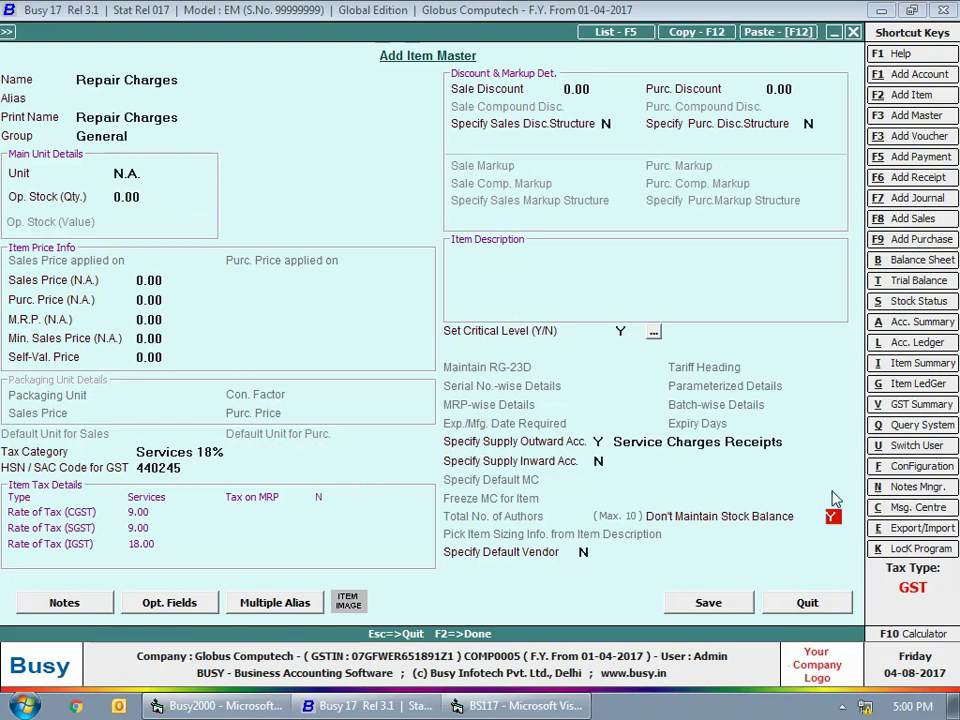
key("n")
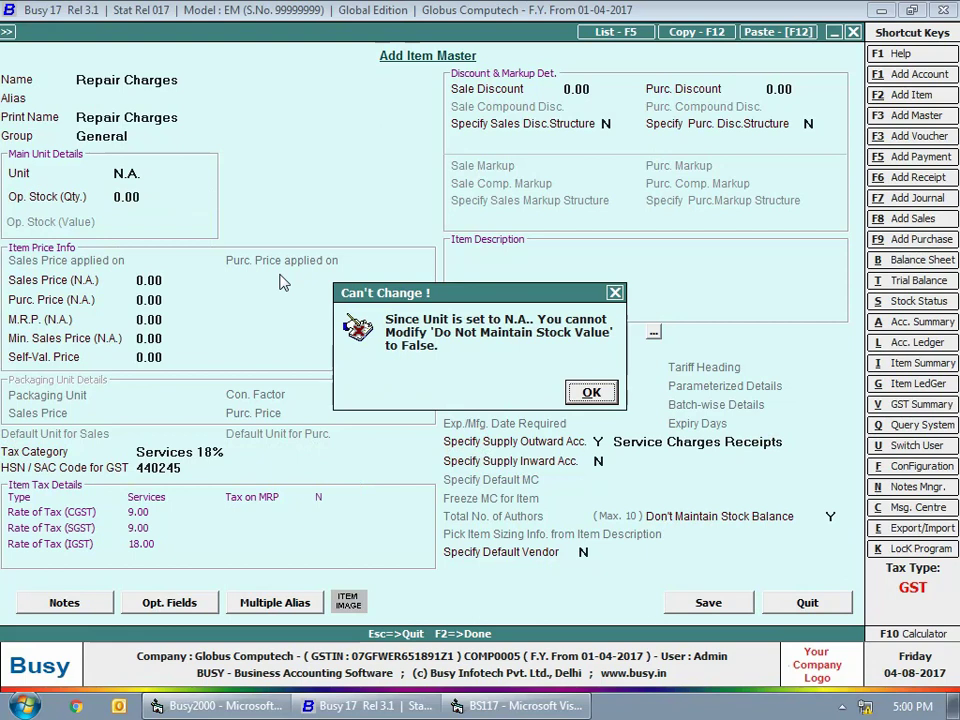
left_click(581, 392)
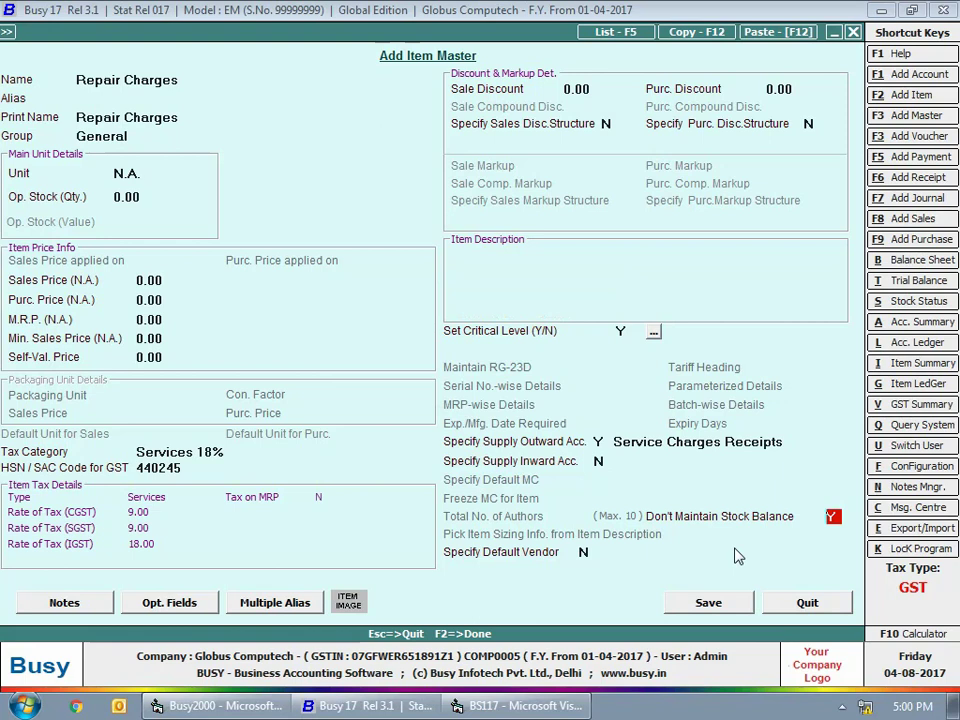
left_click(810, 602)
- Start a new supply outward voucher in the Main series dated 01-07-2017
key("Escape")
left_click(221, 30)
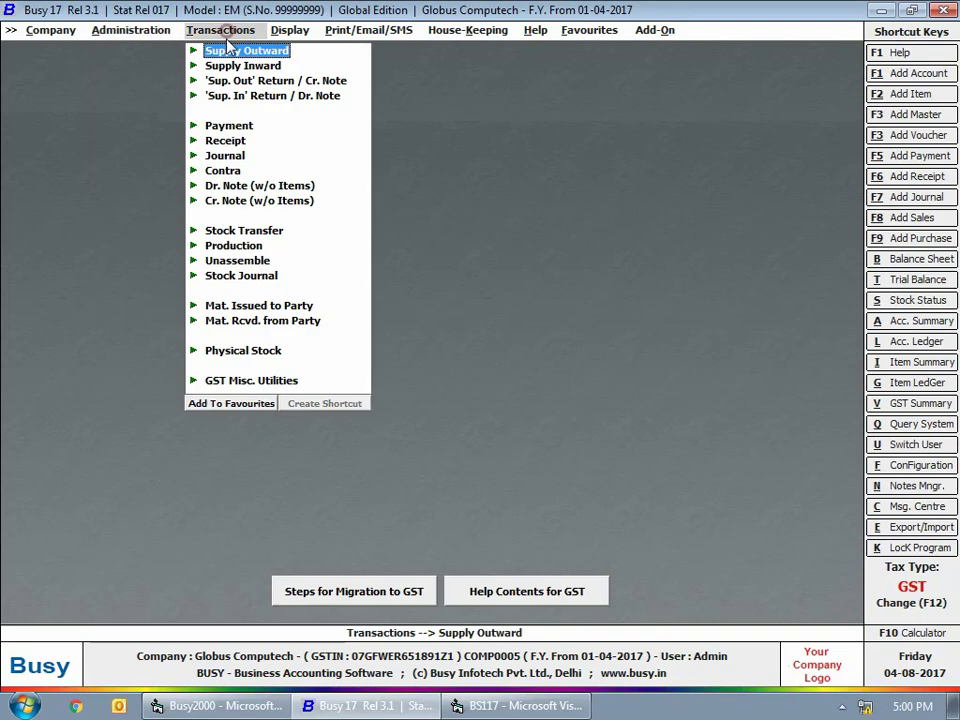
key("Return")
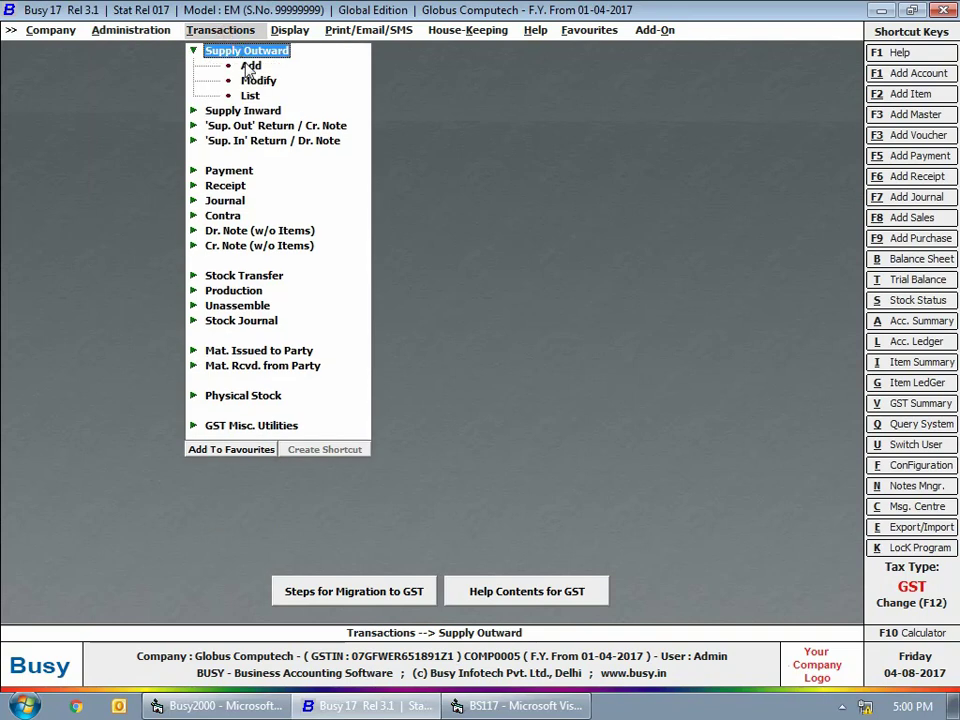
left_click(249, 66)
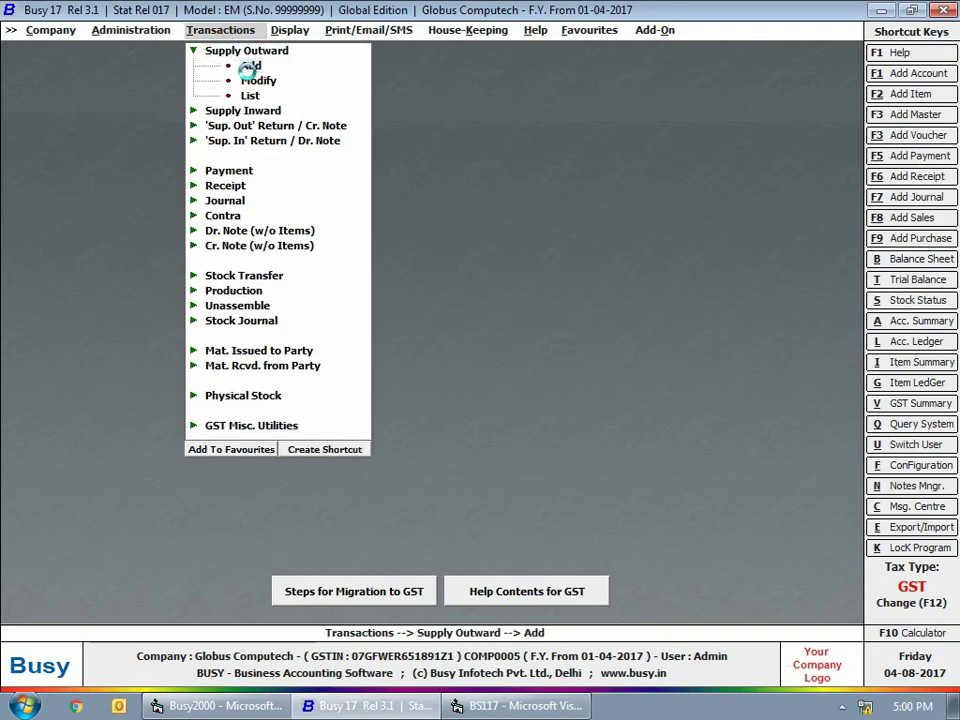
left_click(249, 66)
key("Return")
type("1-07")
key("Return")
- Bill Aastha Enterprises, sale type L/GST-18%, for 5 Pcs AMC of Computers at 1,500
type("lg")
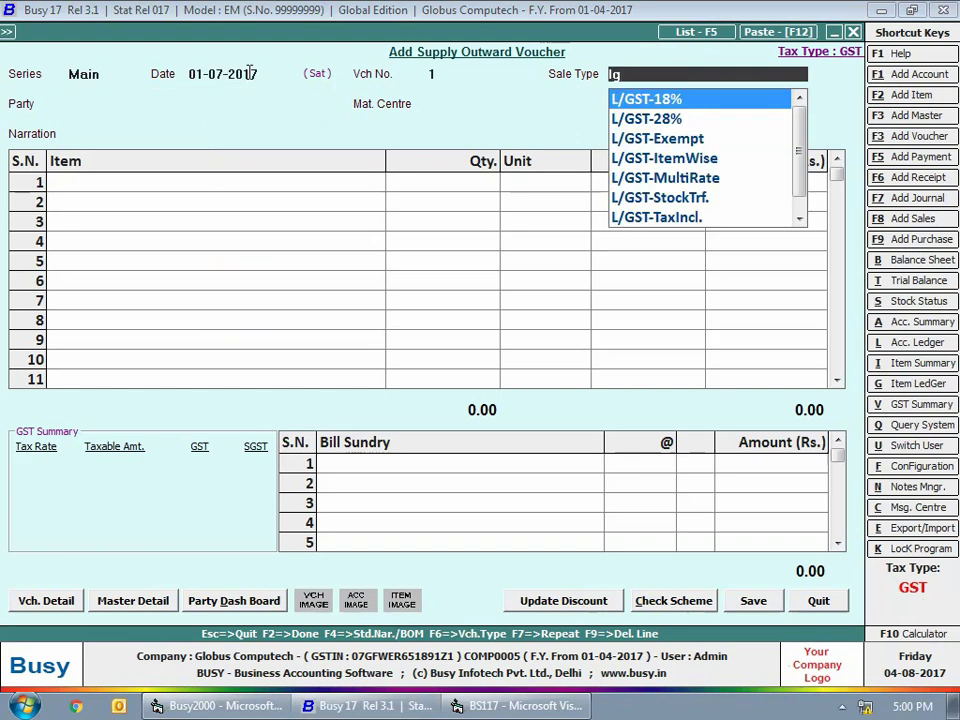
key("Return")
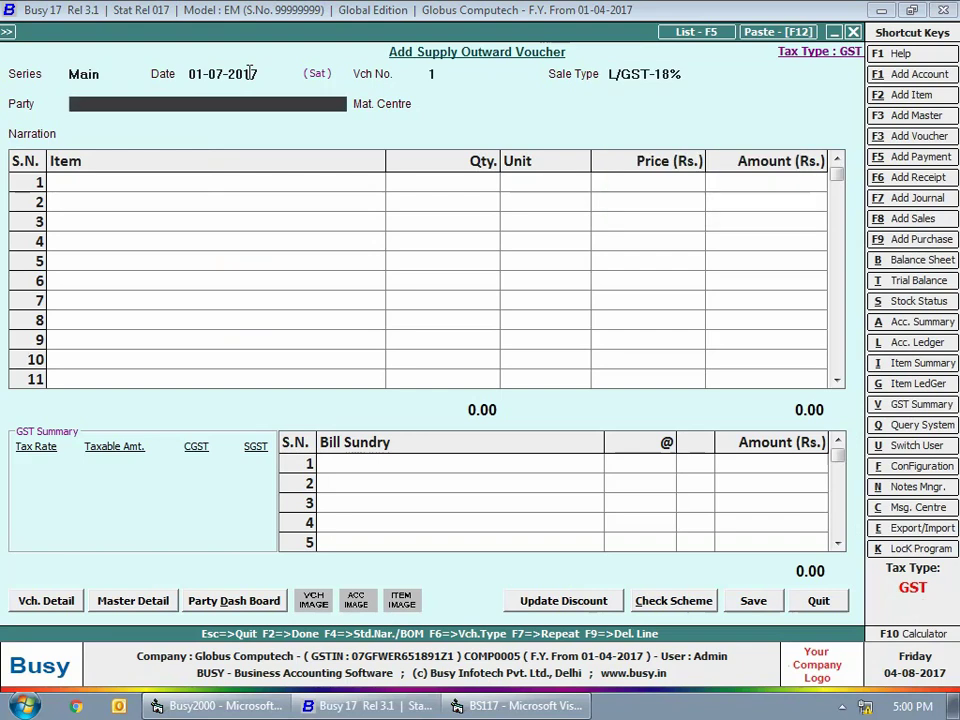
type("as")
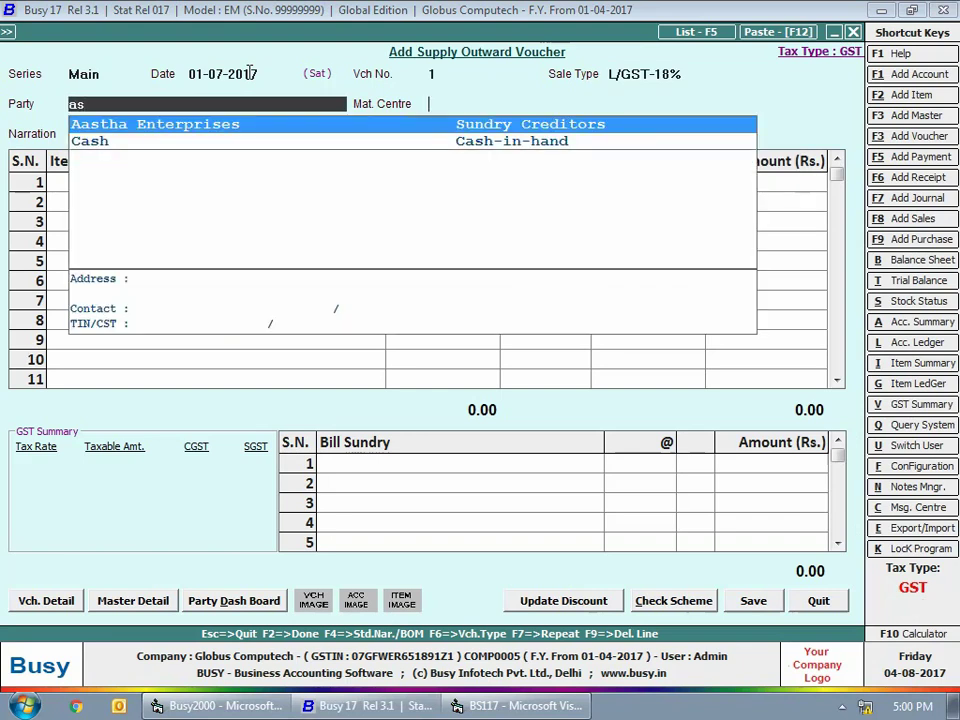
key("Return")
key("Return")
key("Return")
type("am")
key("Return")
type("5")
key("Return")
key("Return")
type("1500")
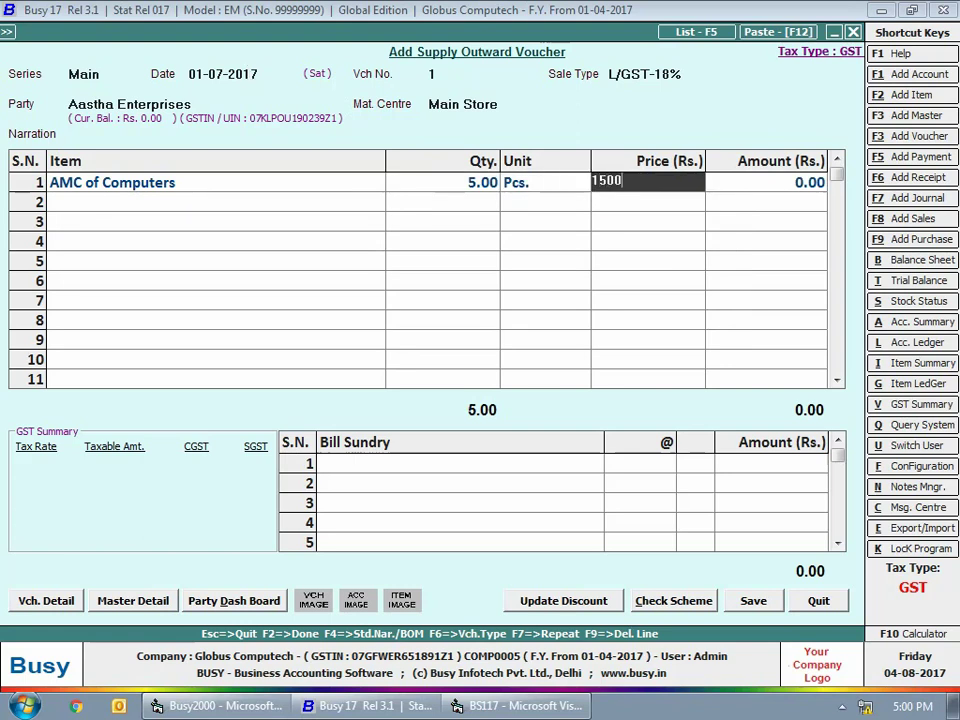
key("Return")
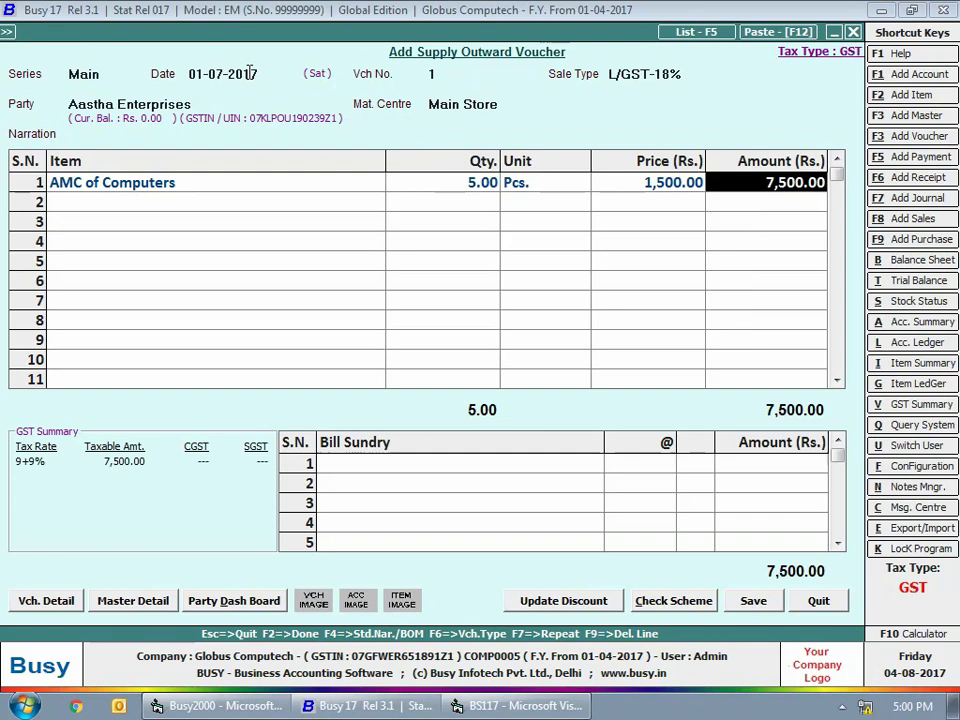
key("Return")
- Add CGST and SGST bill sundries at 9% each, bringing the total to 8,850.00
type("cgst")
key("Return")
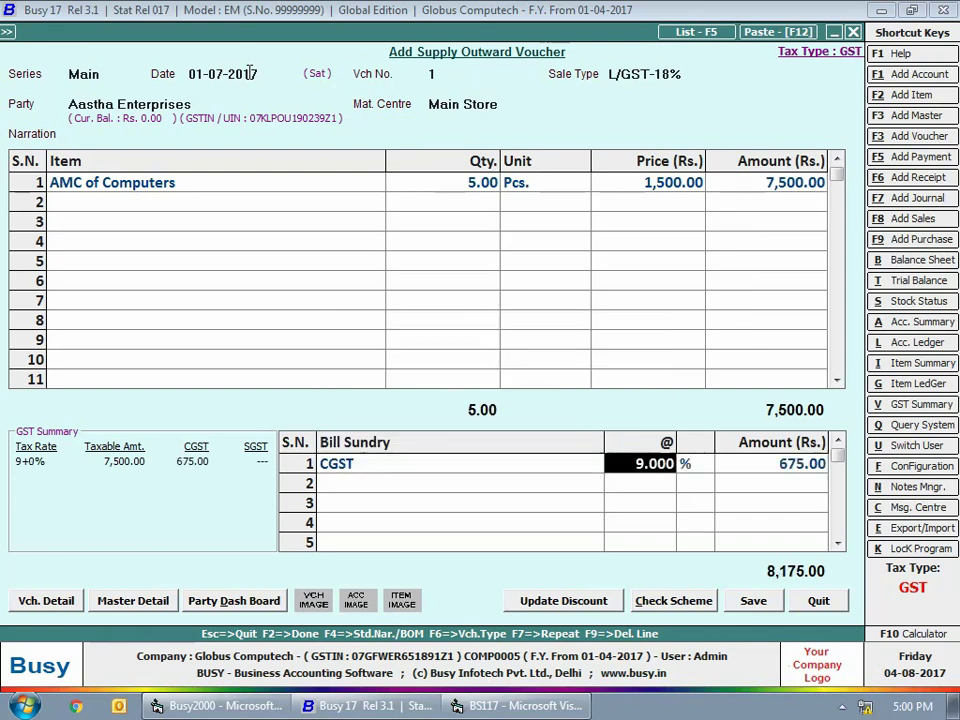
key("Return")
type("sg")
key("Return")
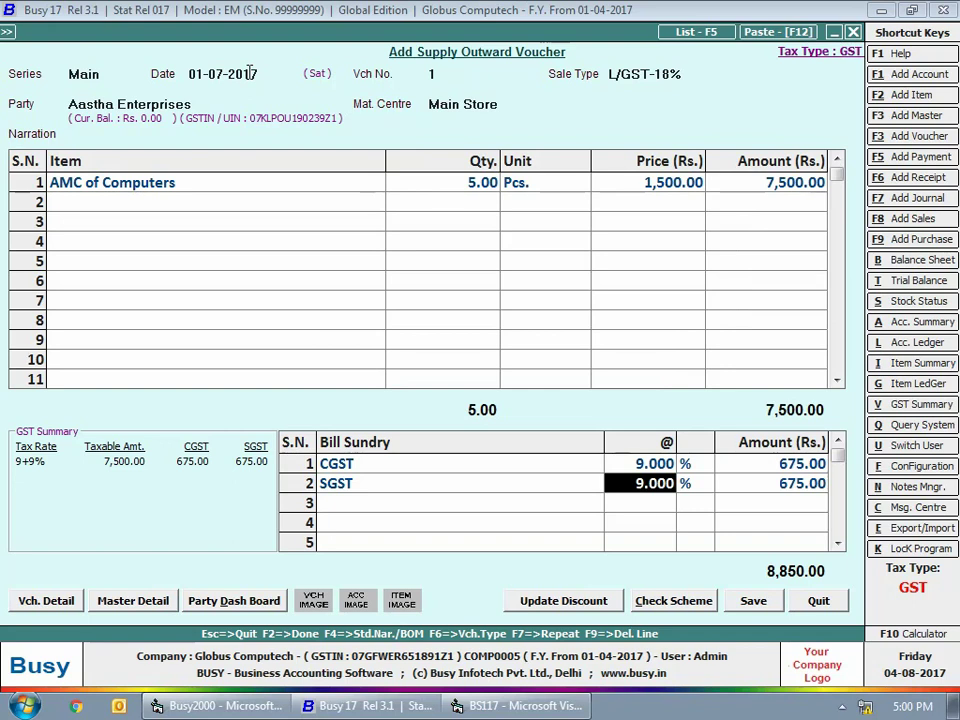
key("Return")
key("Return")
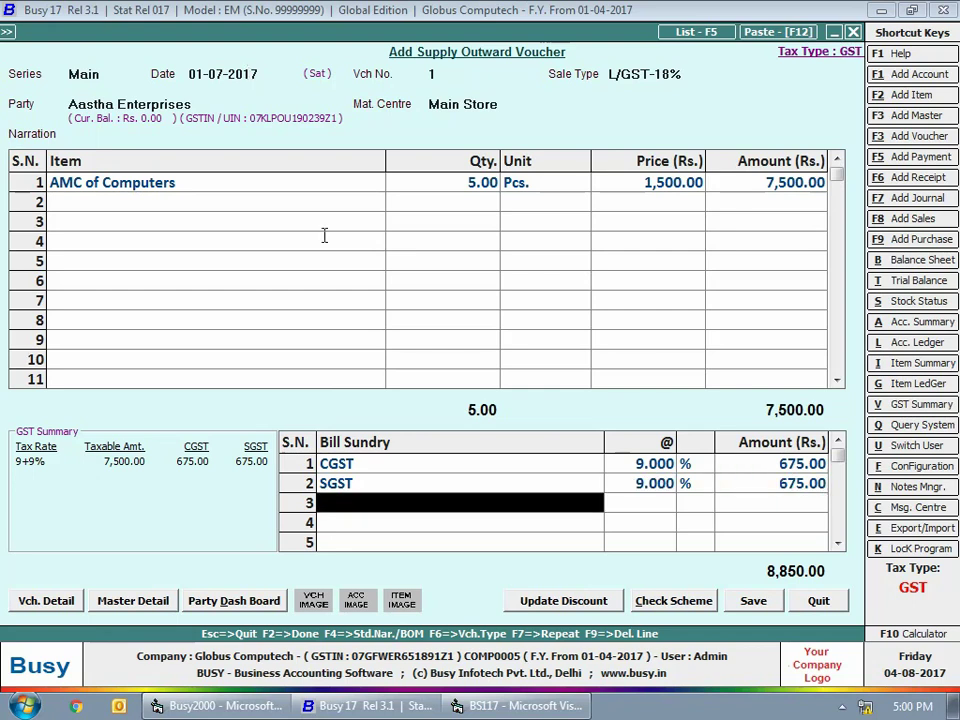
- Save invoice No. 1 and preview it as a standard-format tax invoice totalling 8,850.00
left_click(748, 603)
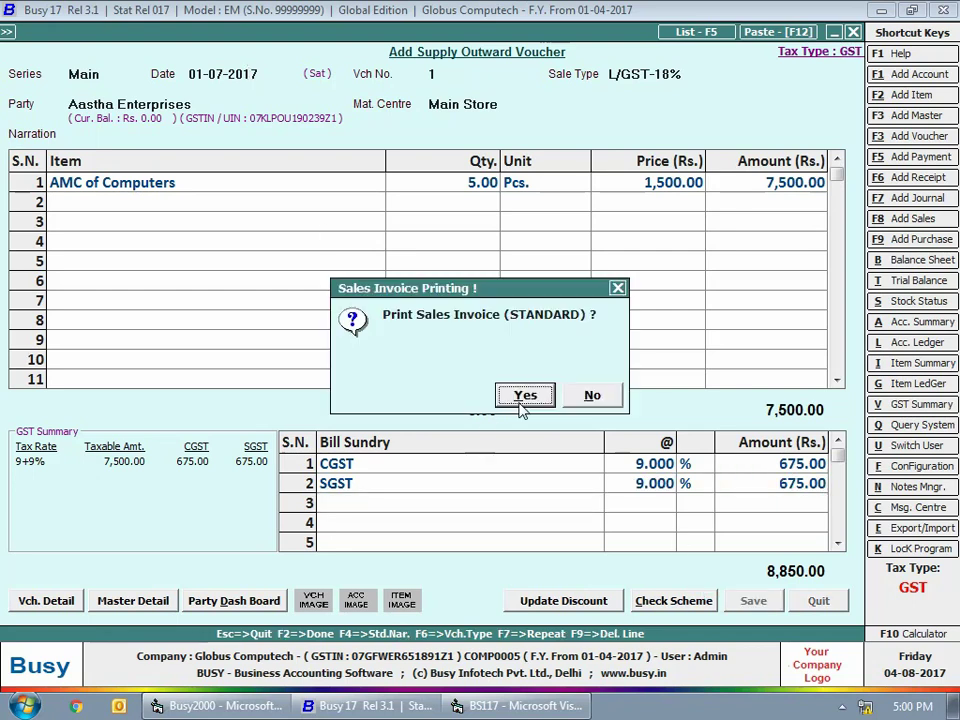
left_click(525, 396)
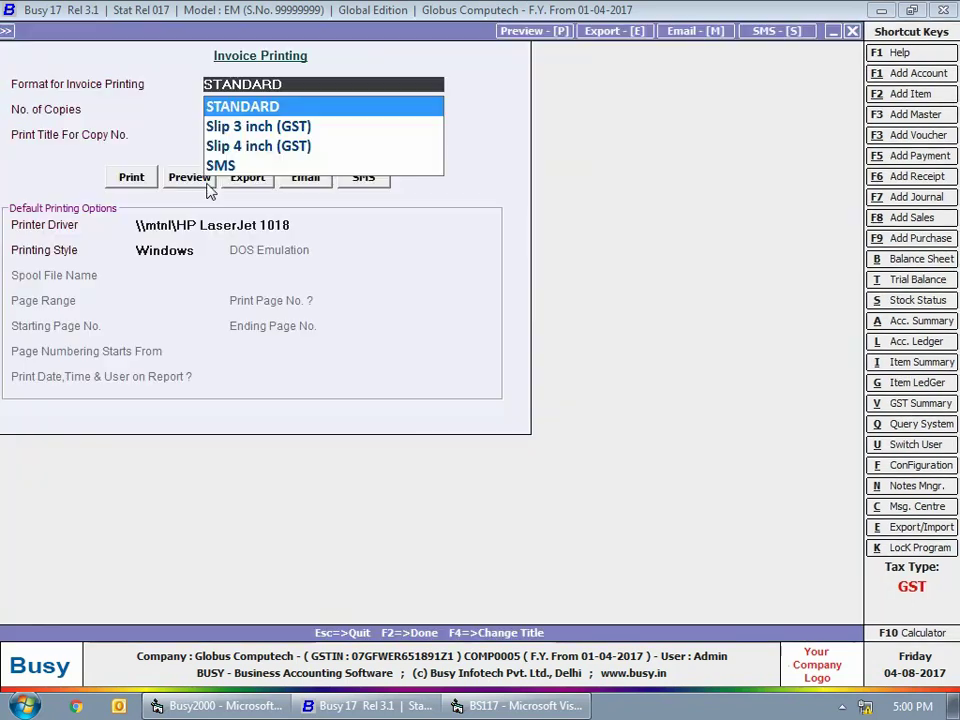
left_click(184, 180)
left_click(525, 394)
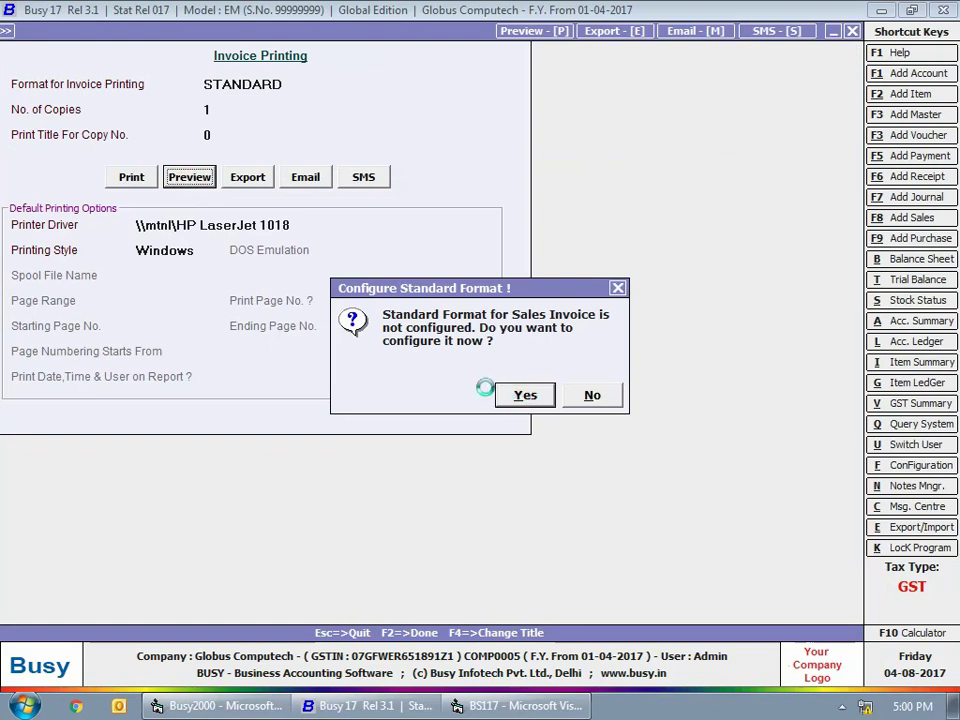
left_click(836, 535)
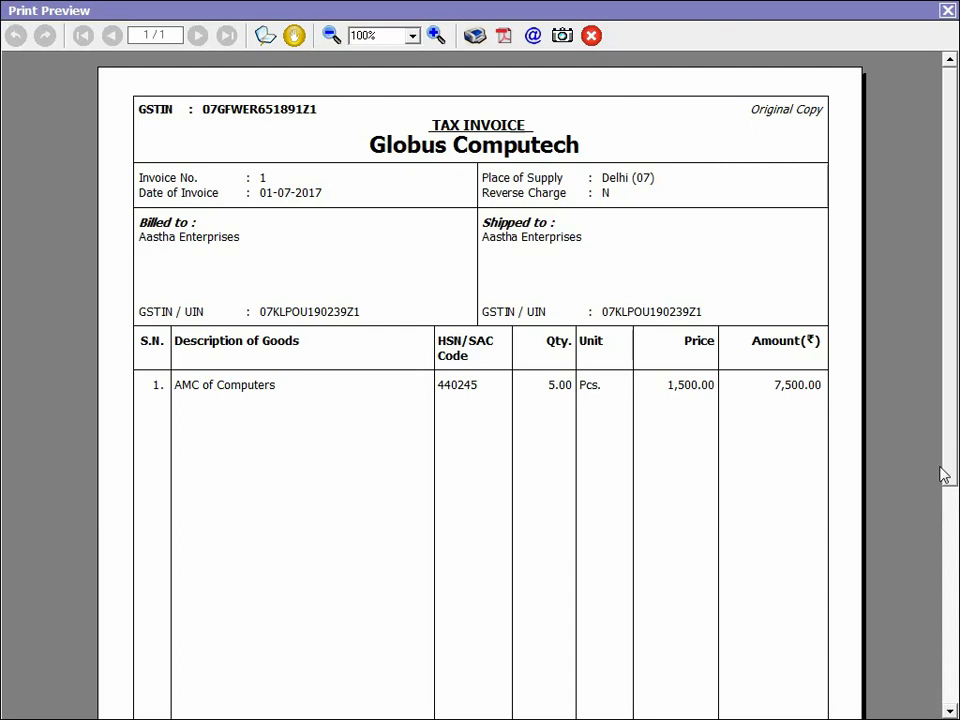
left_click_drag(947, 470, 952, 700)
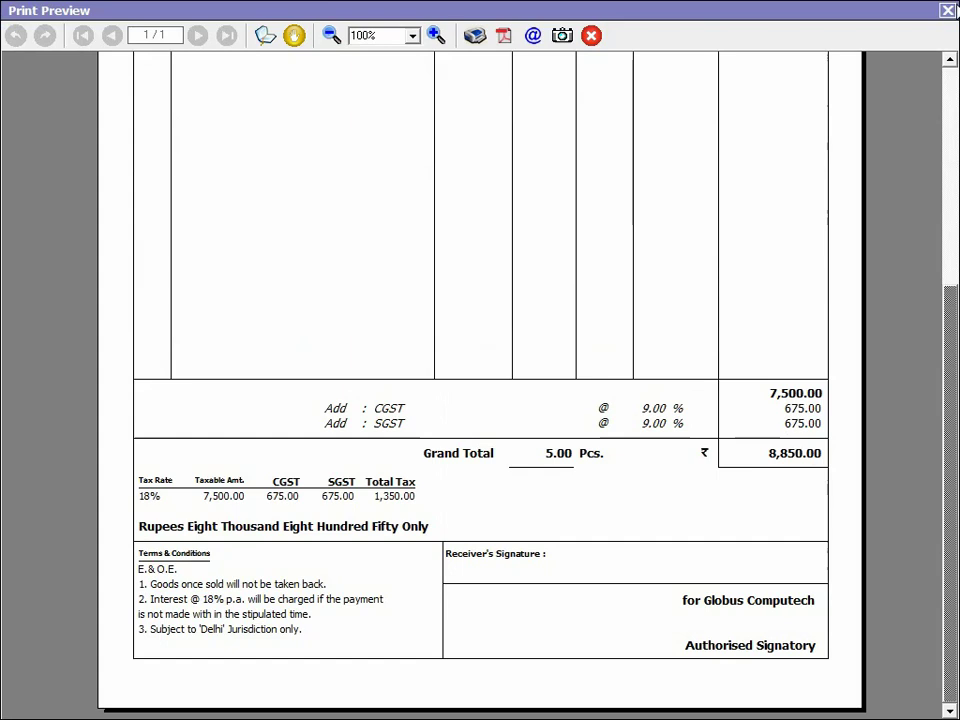
left_click_drag(945, 448, 945, 221)
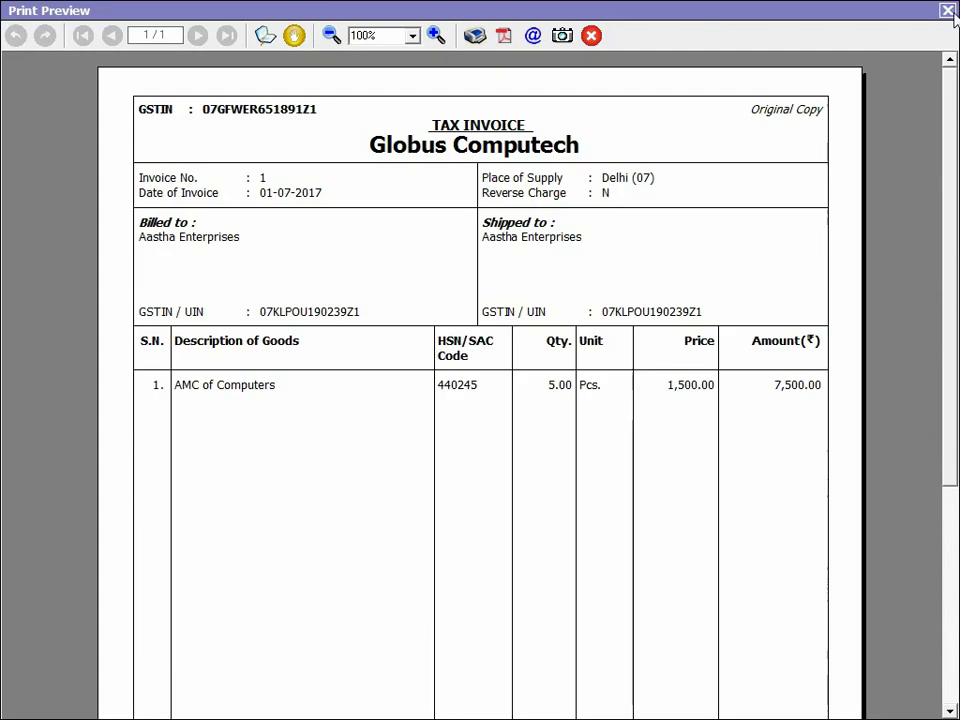
left_click(947, 10)
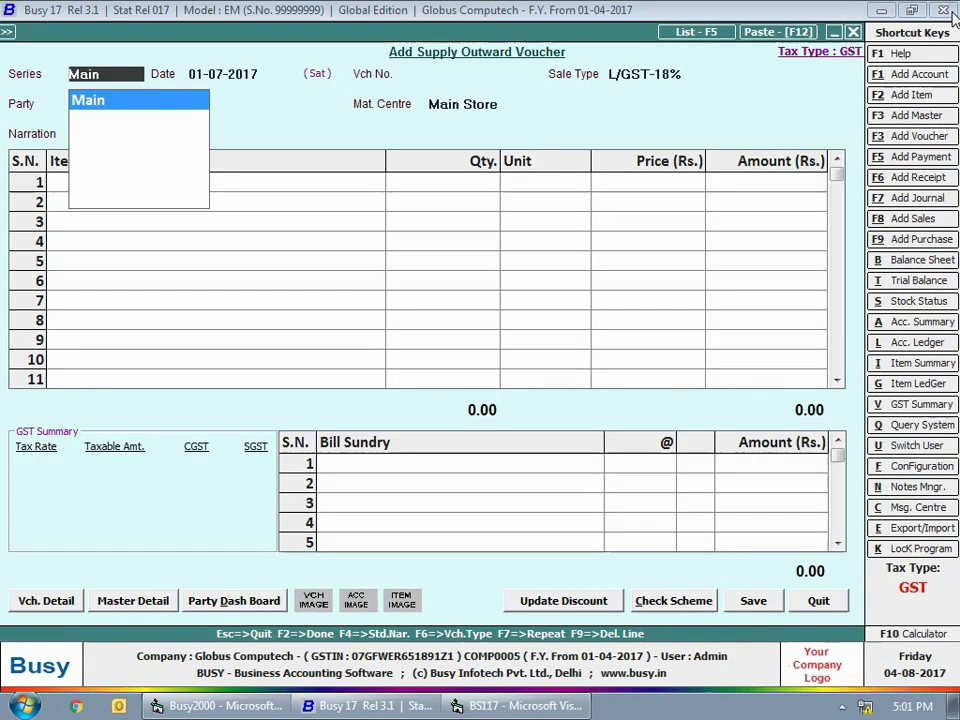
- Make voucher 2 in the Main series, dated 01-07-2017, L/GST-18%, billing Cash for Repair Charges
key("Return")
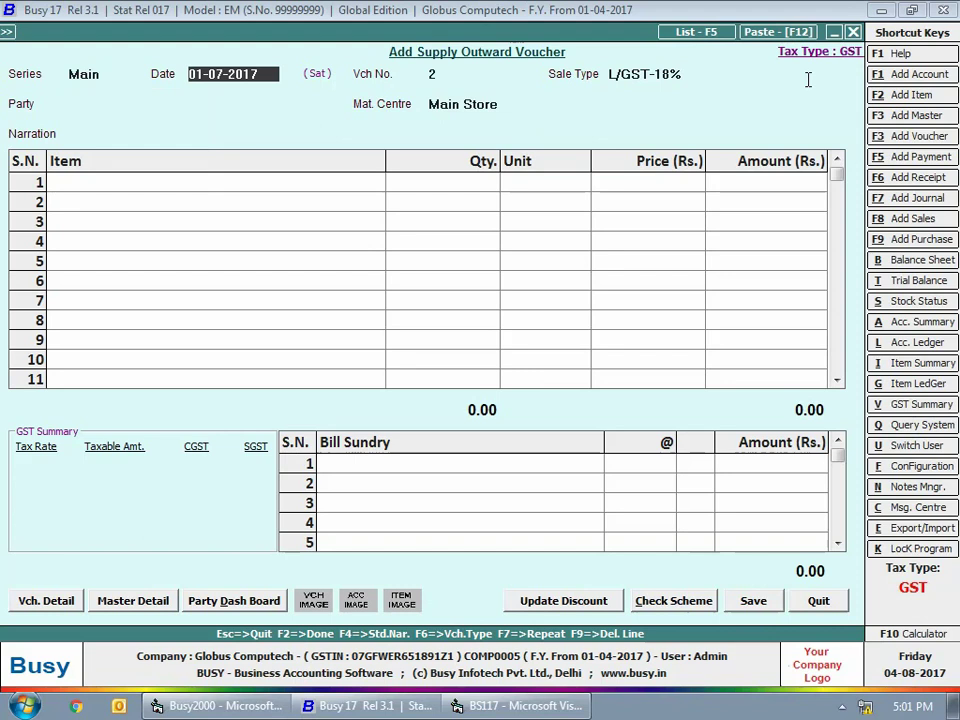
key("Return")
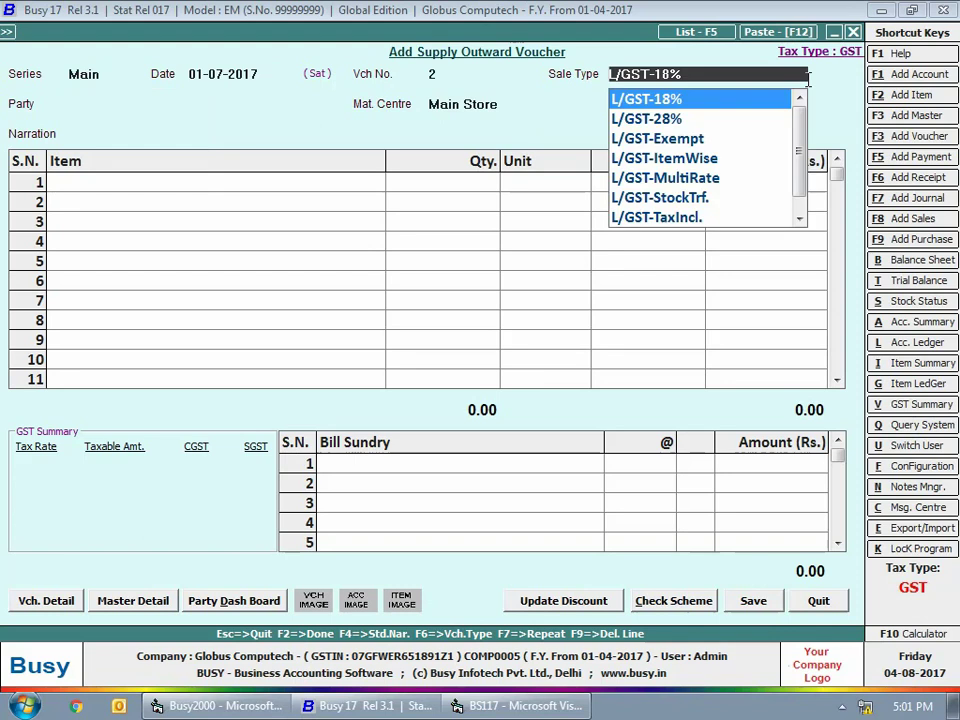
key("Return")
type("cas")
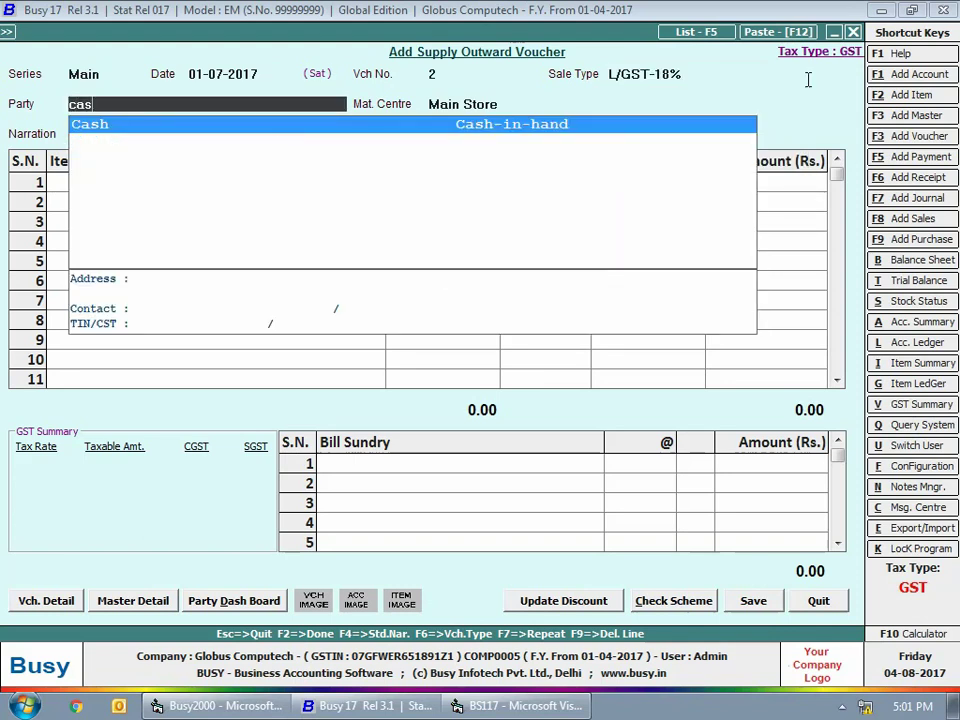
key("Return")
key("Return")
key("Return")
type("re")
key("Return")
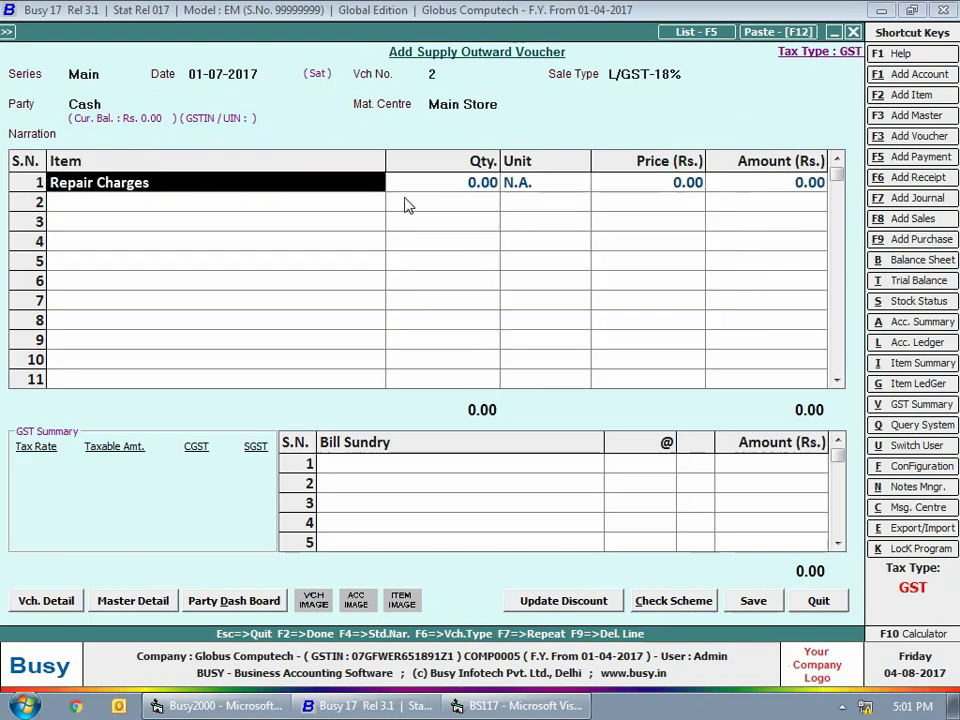
- Enter 500 as the Repair Charges line amount
key("Return")
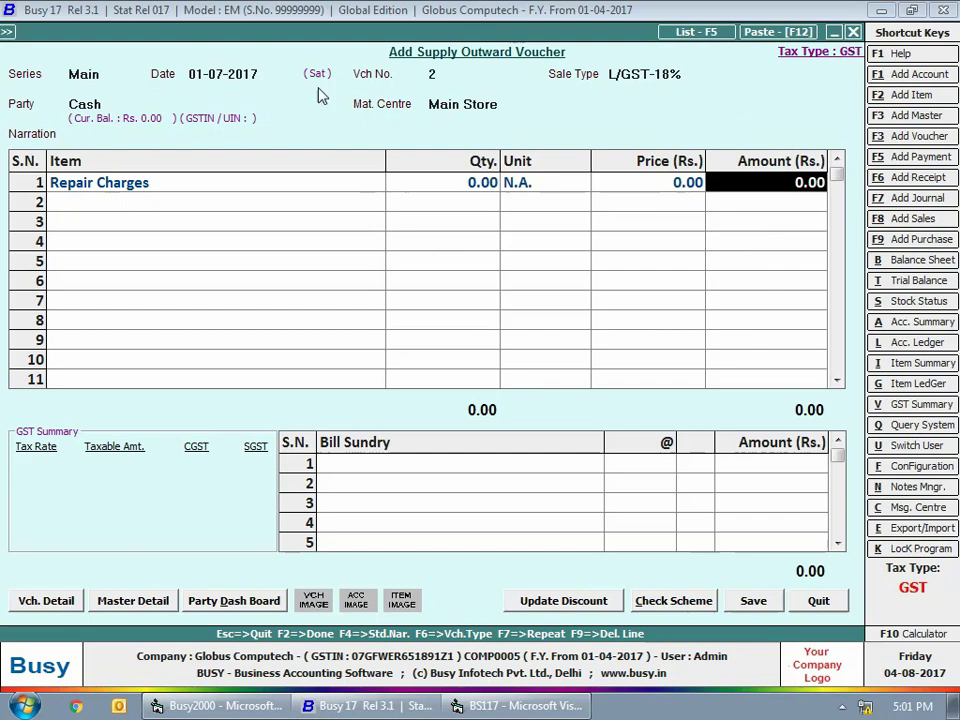
left_click(443, 176)
left_click(506, 200)
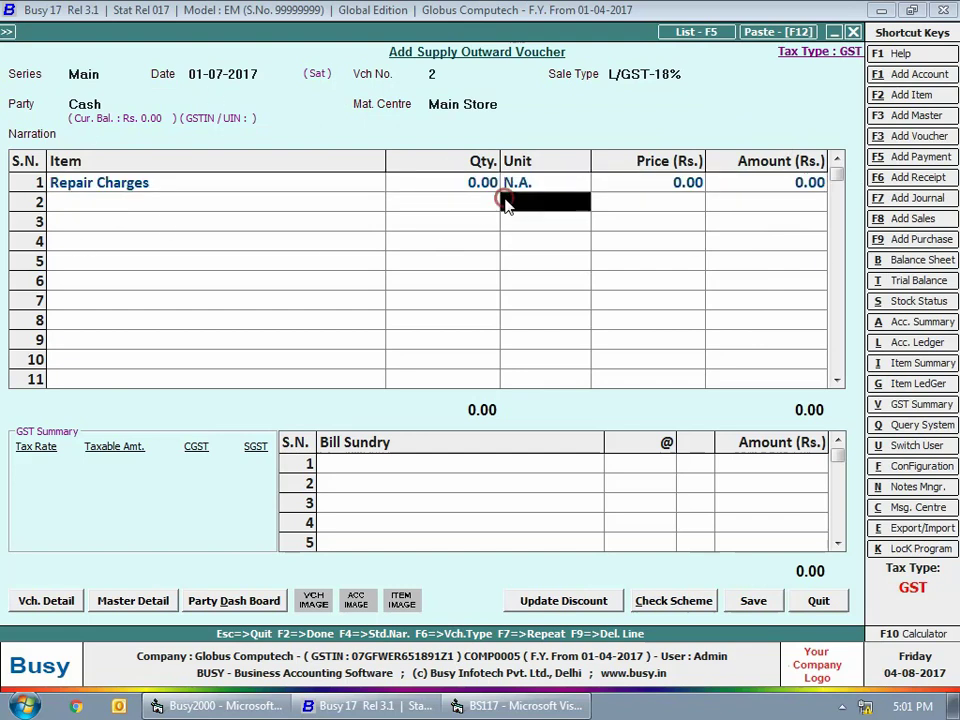
left_click(758, 200)
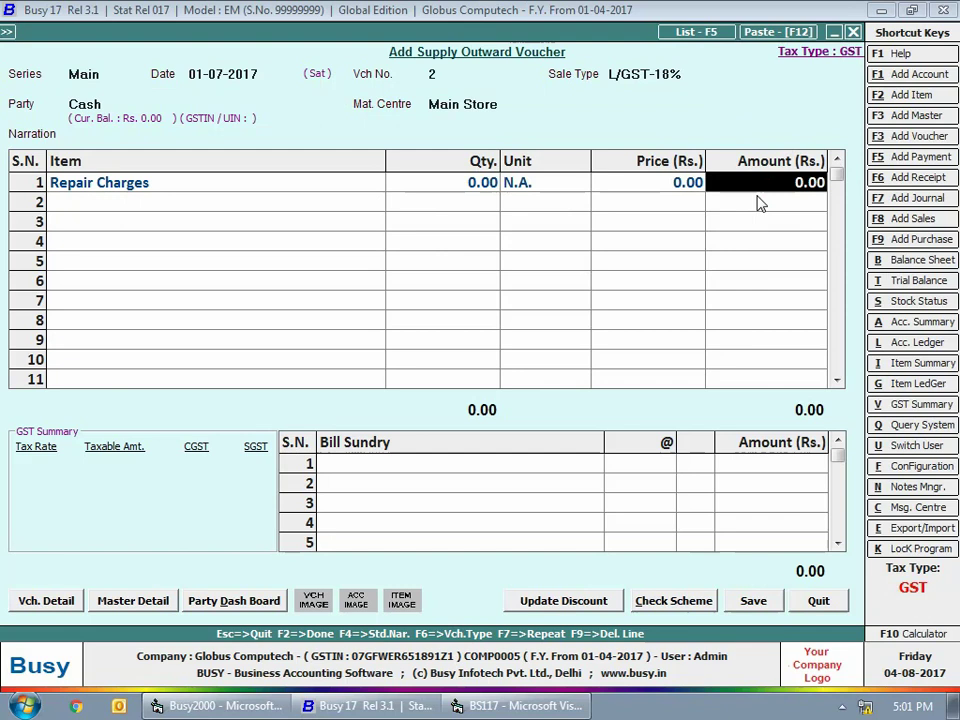
type("500")
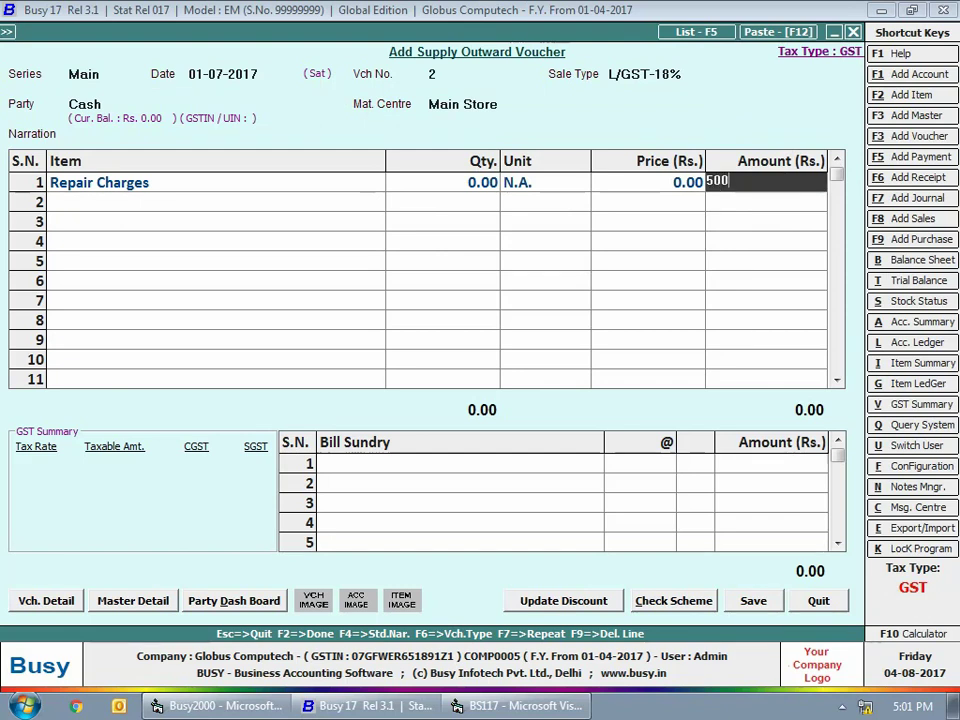
key("Return")
- Add CGST and SGST at 9% each and save the 590.00 Cash invoice
key("Return")
type("c")
key("Return")
key("Return")
key("Return")
type("s")
key("Return")
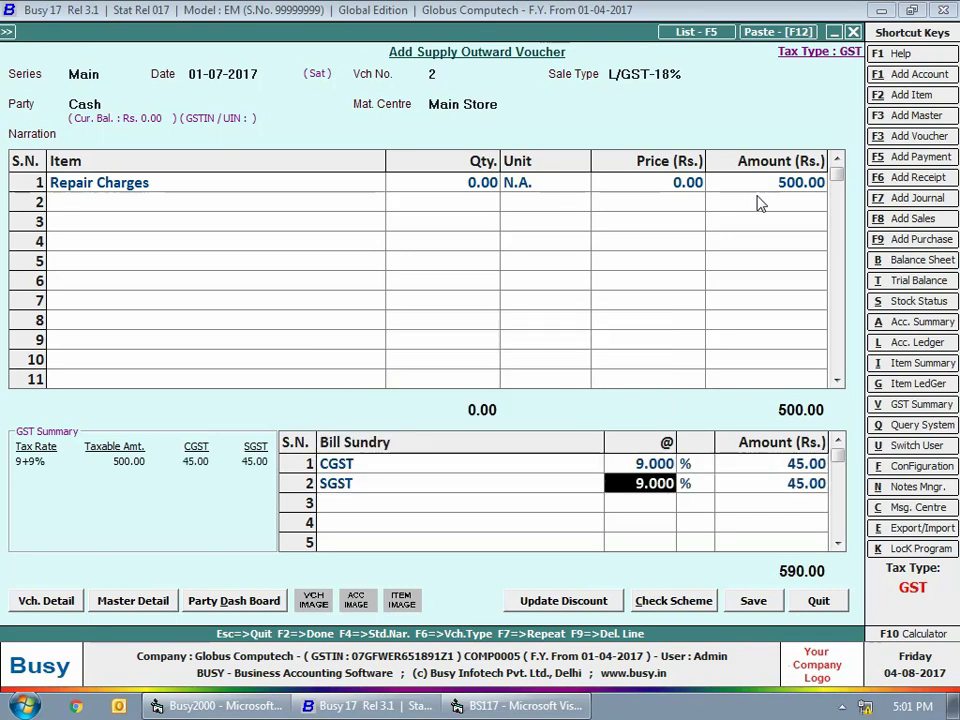
left_click(752, 601)
- Preview Cash invoice No. 2 at 590.00, then close the preview and the voucher form
left_click(540, 395)
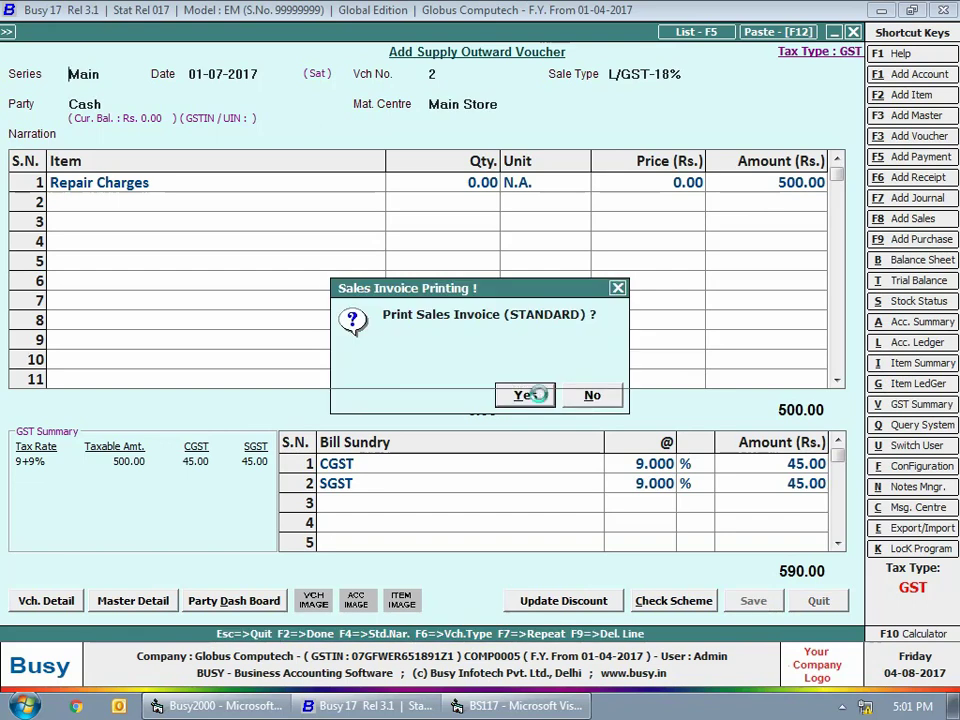
left_click(190, 178)
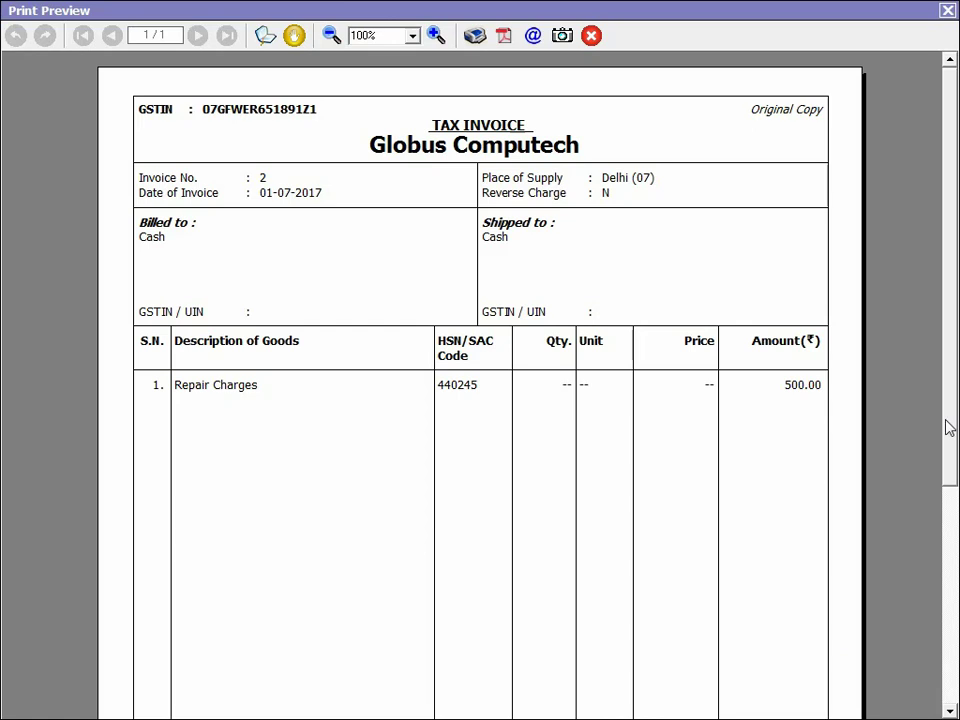
left_click_drag(949, 422, 949, 624)
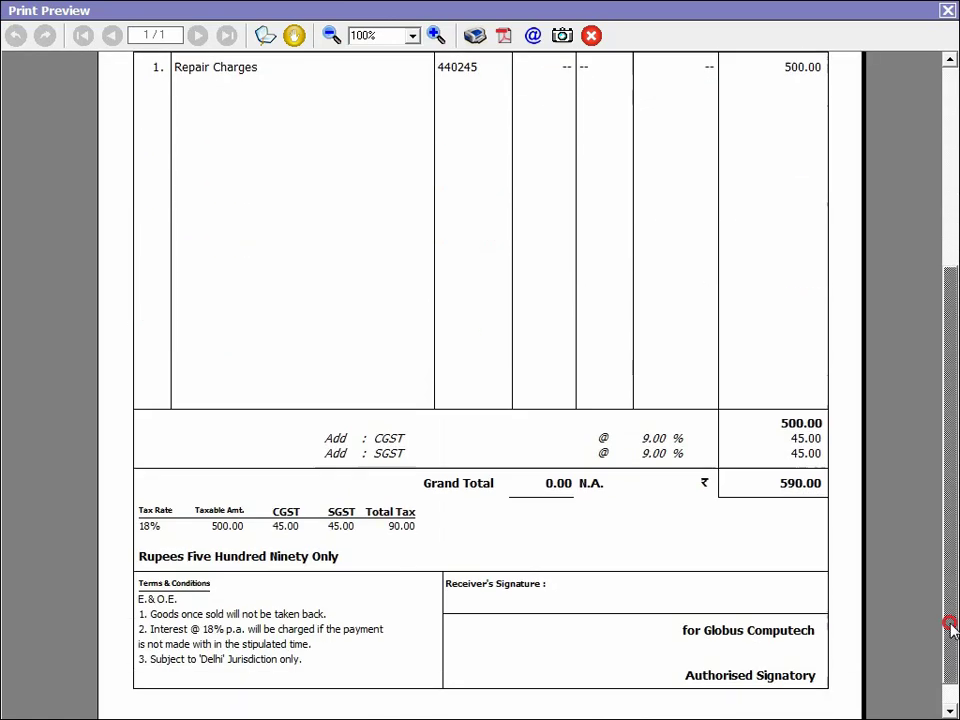
left_click(948, 10)
left_click(851, 28)
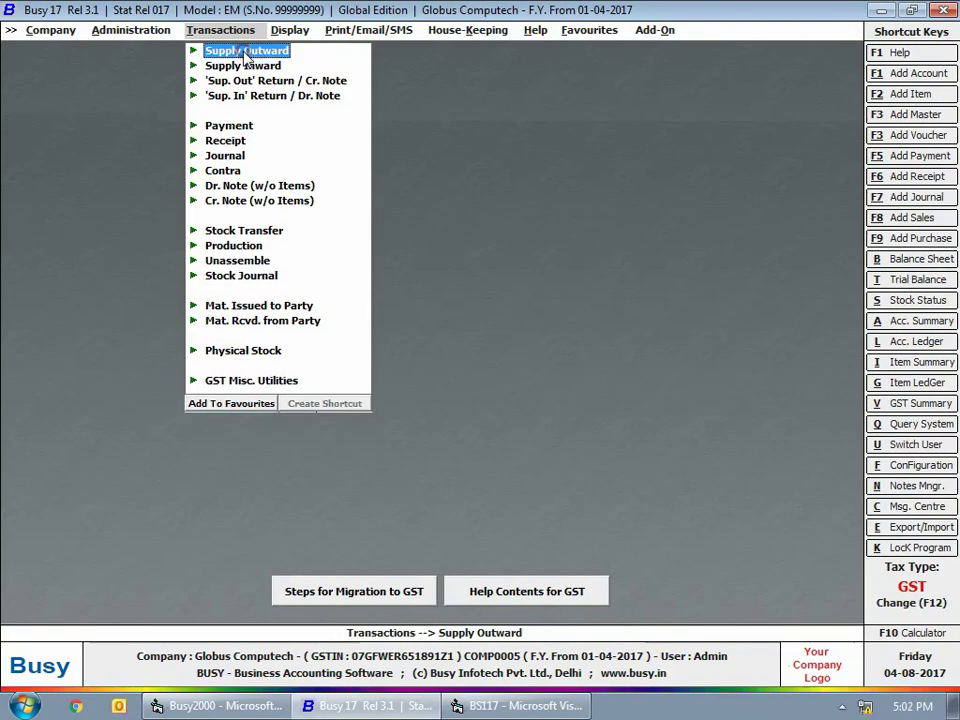
- View the detailed alphabetical closing stock for all items, checking Computers at 10 Pcs
left_click(300, 38)
left_click(334, 204)
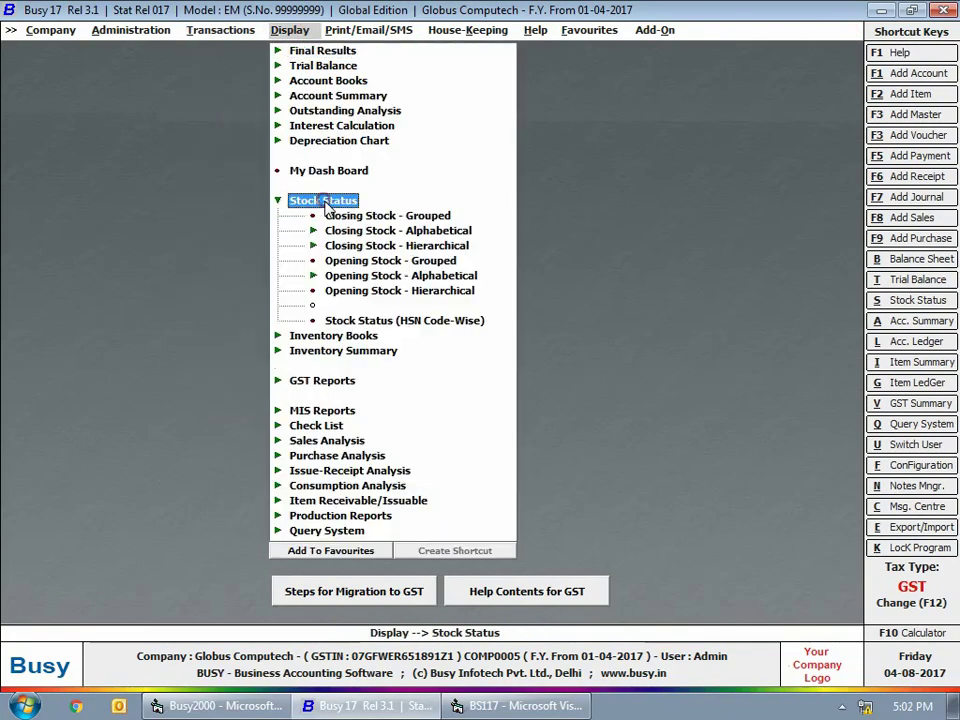
left_click(336, 231)
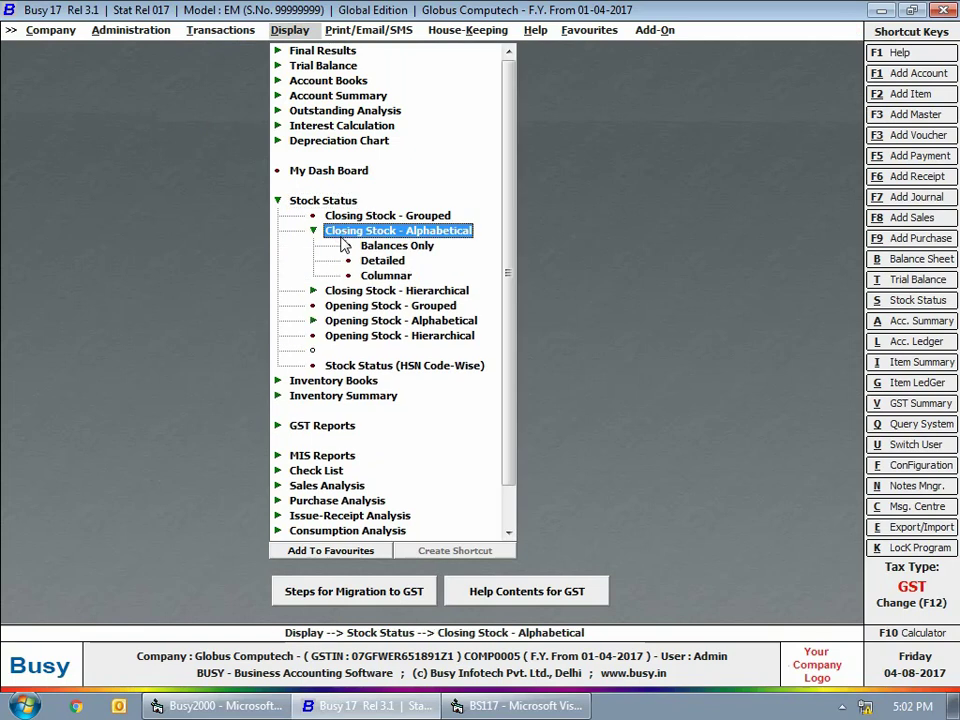
double_click(368, 259)
left_click(369, 381)
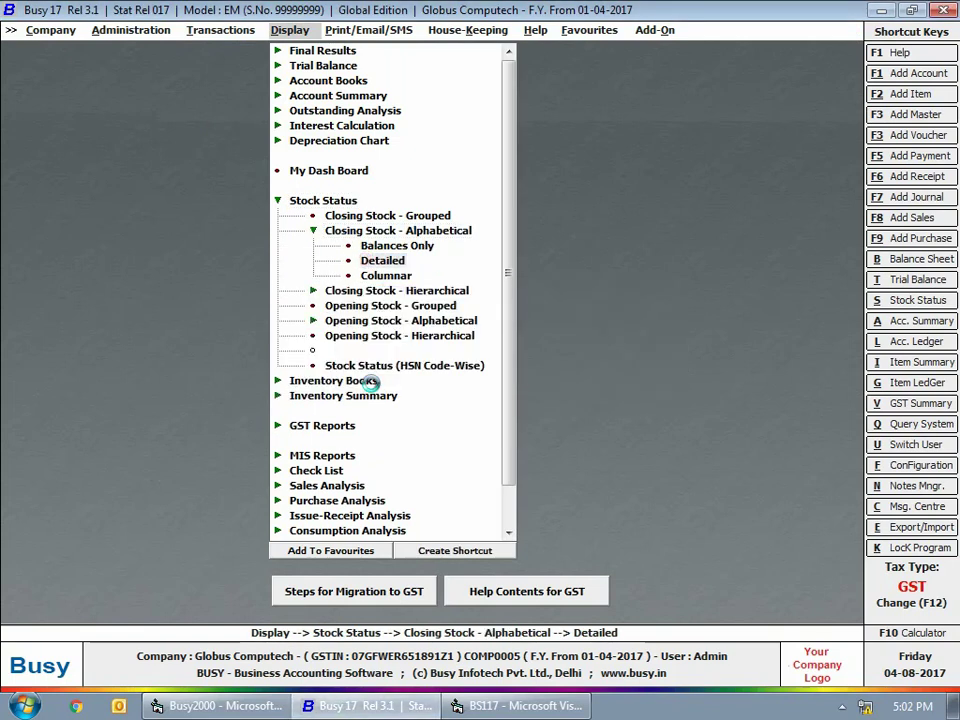
left_click(190, 346)
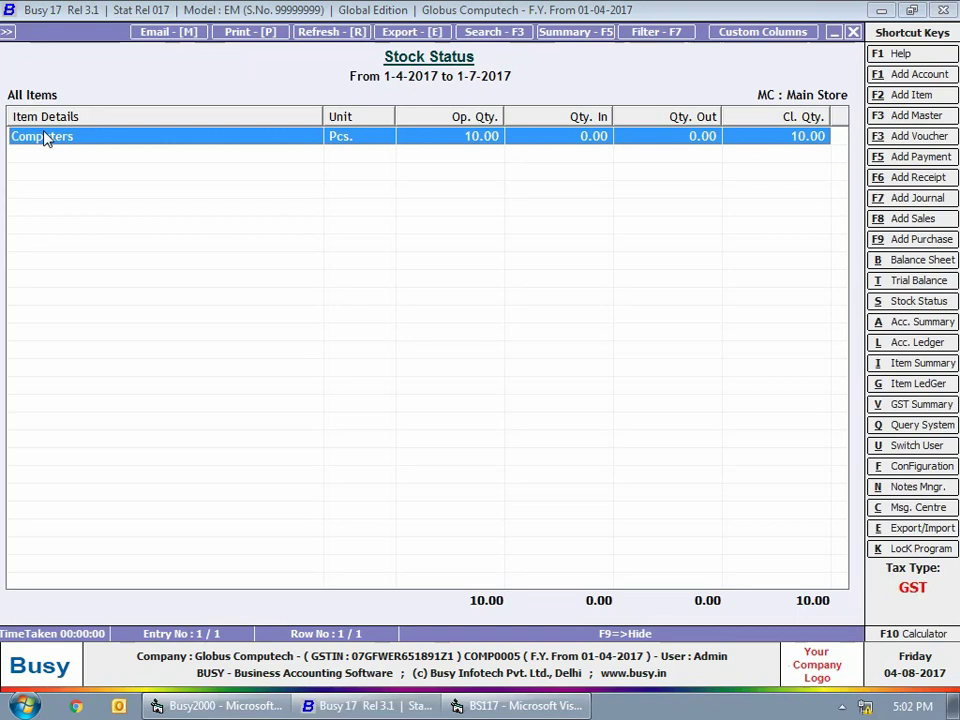
key("Return")
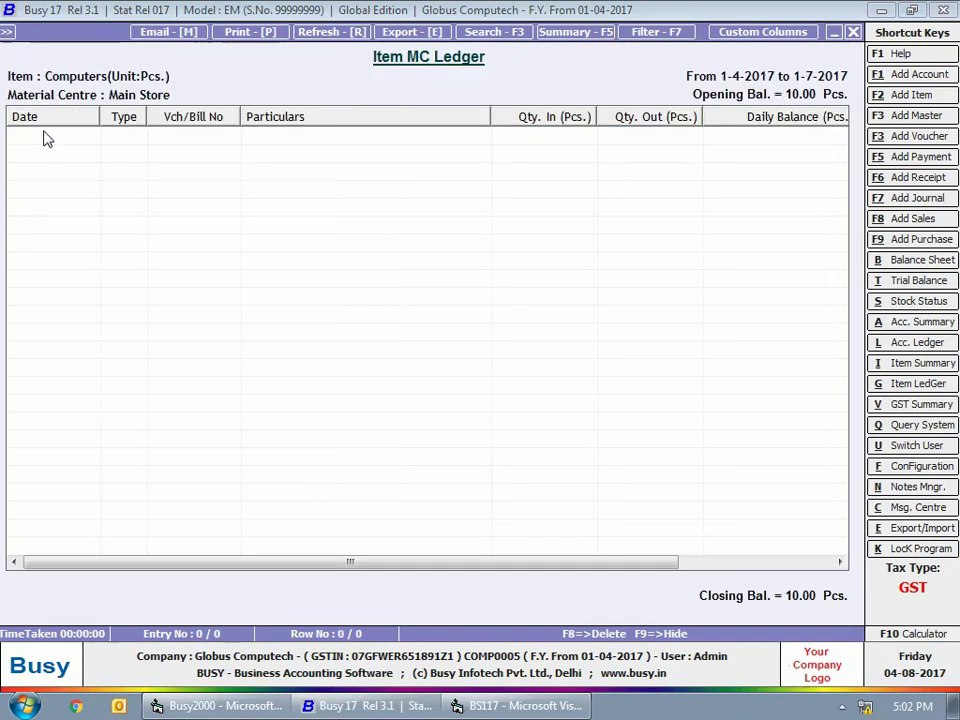
key("Escape")
key("Escape")
key("Escape")
key("Escape")
key("Escape")
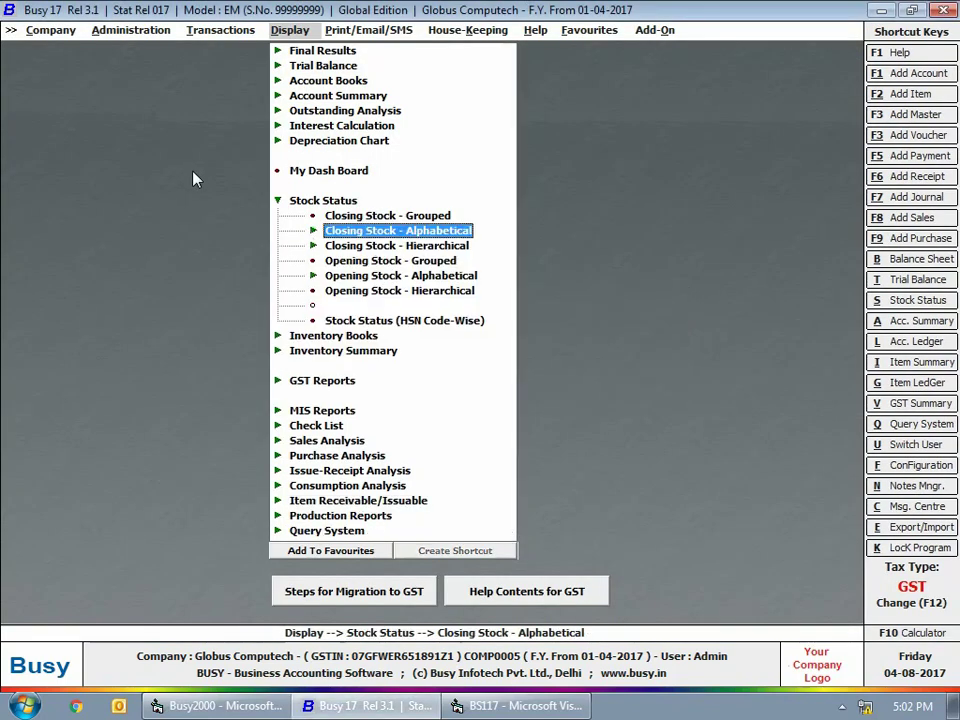
key("Escape")
- Open the GST Summary and list the local sales behind the 8,000.00 taxable at 18%
left_click(318, 260)
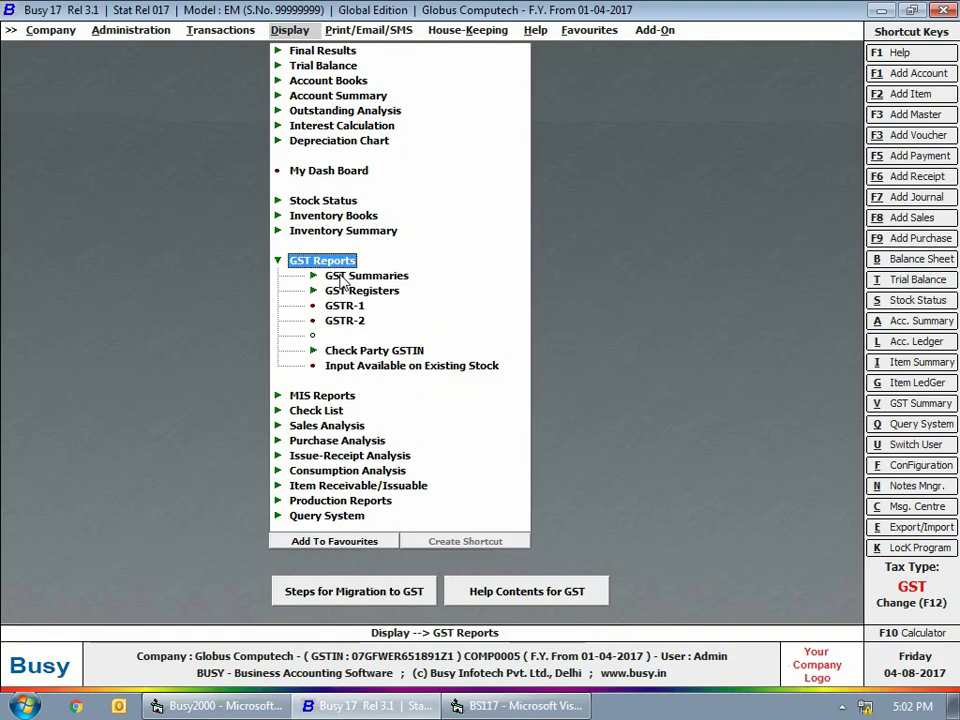
left_click(341, 279)
left_click(378, 292)
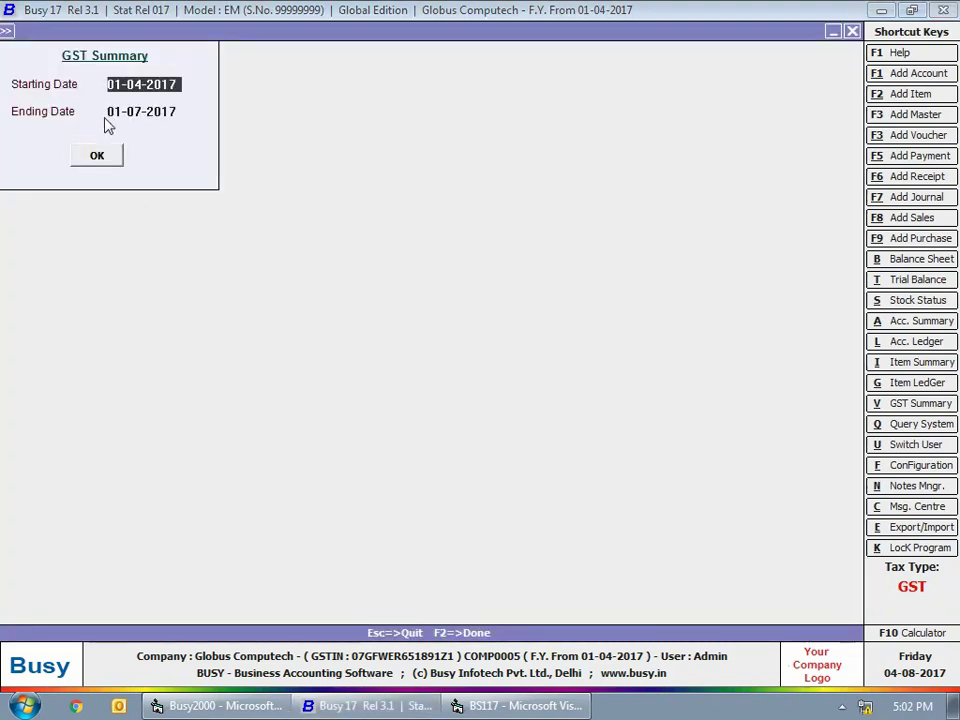
left_click(97, 155)
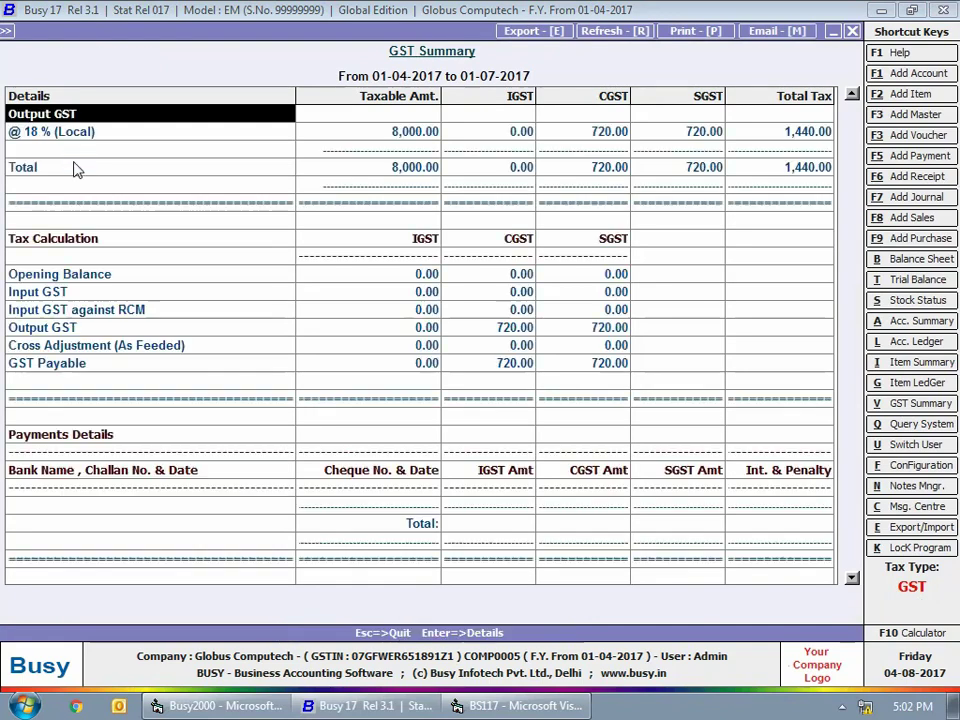
left_click(51, 130)
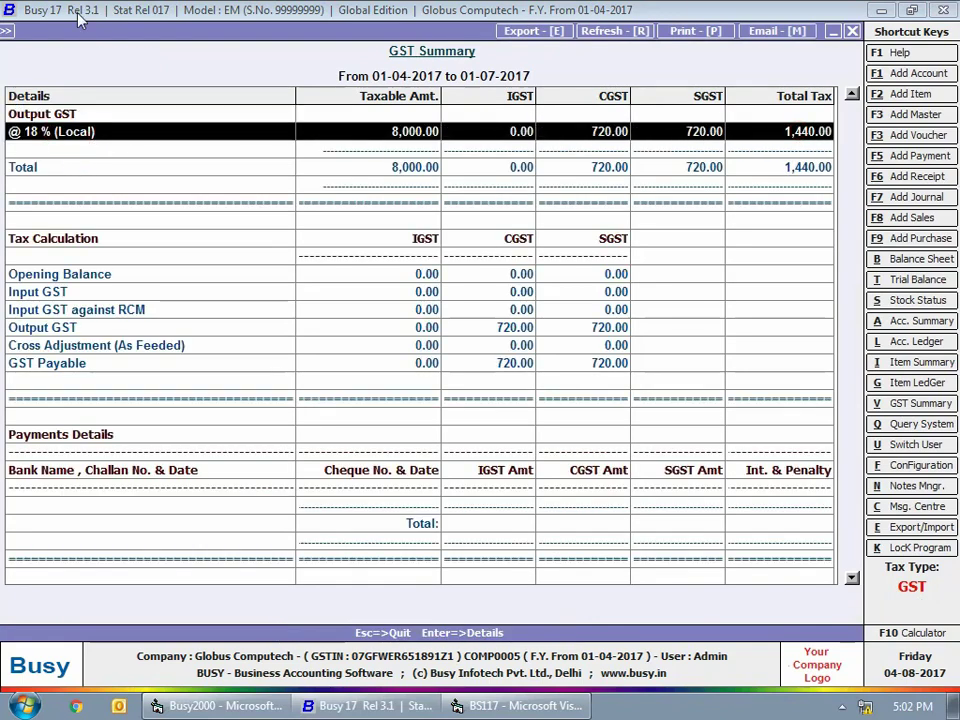
left_click(365, 135)
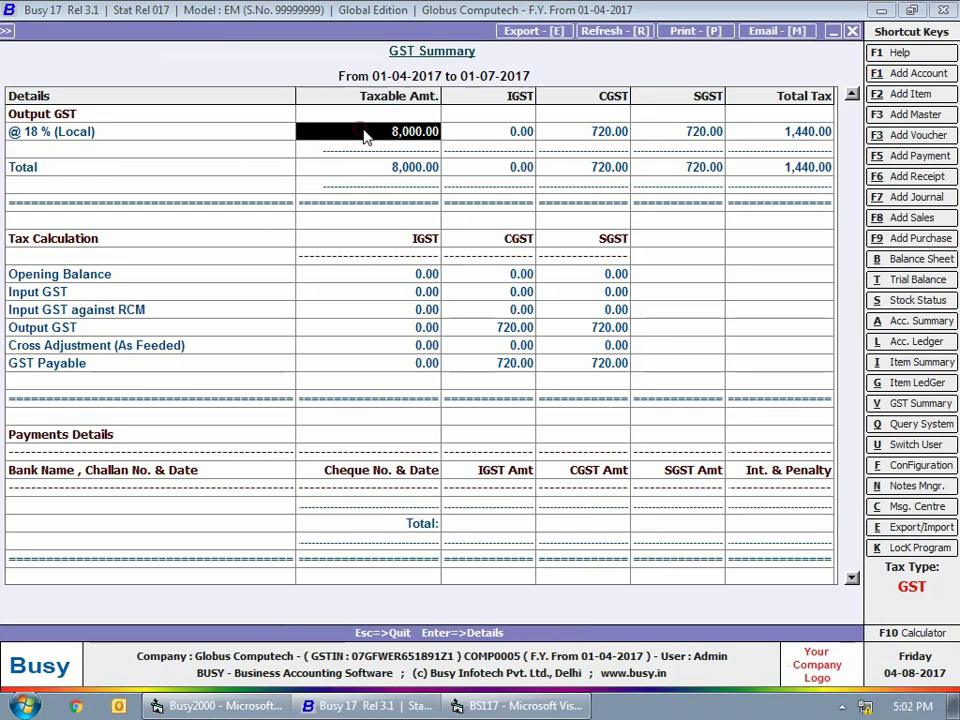
double_click(365, 135)
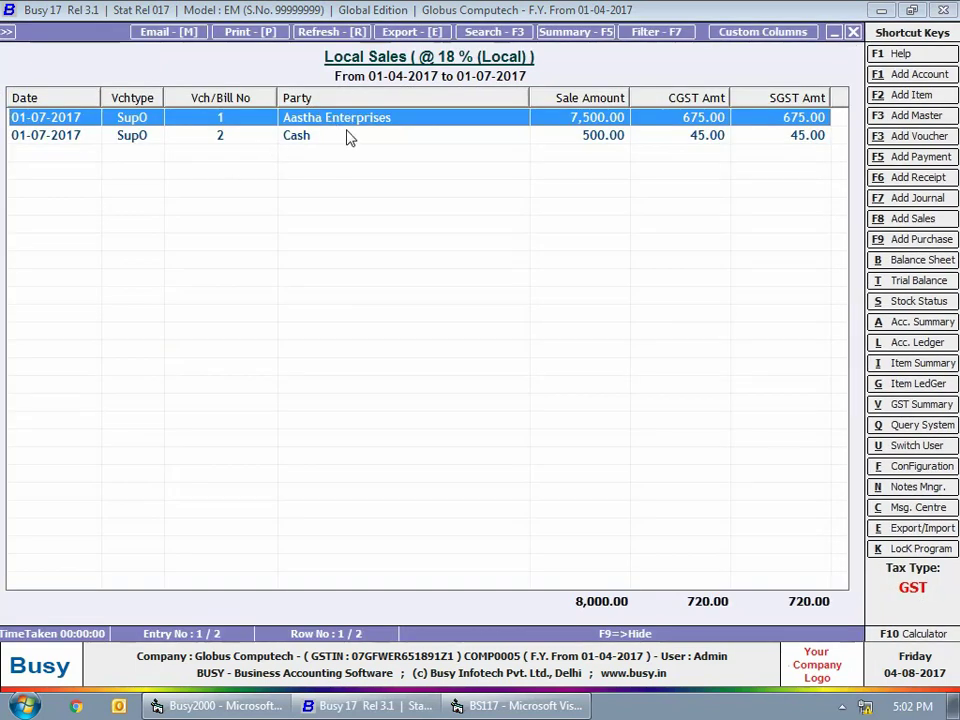
- Return to the reports and set up GSTR-1 for July
key("Escape")
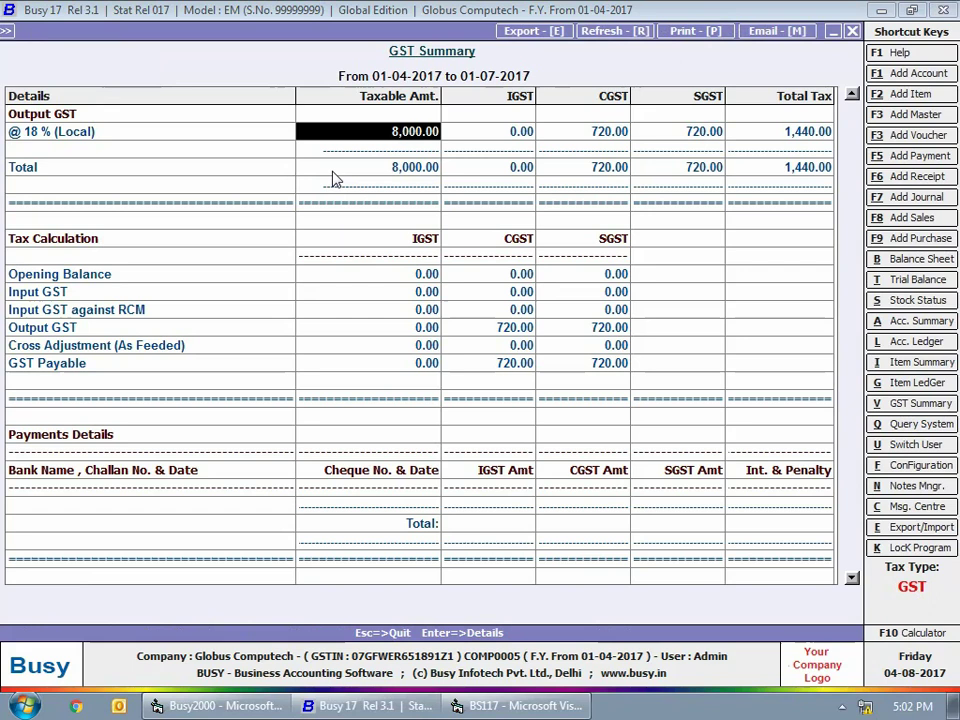
key("Escape")
key("Escape")
key("Escape")
left_click(343, 306)
key("Return")
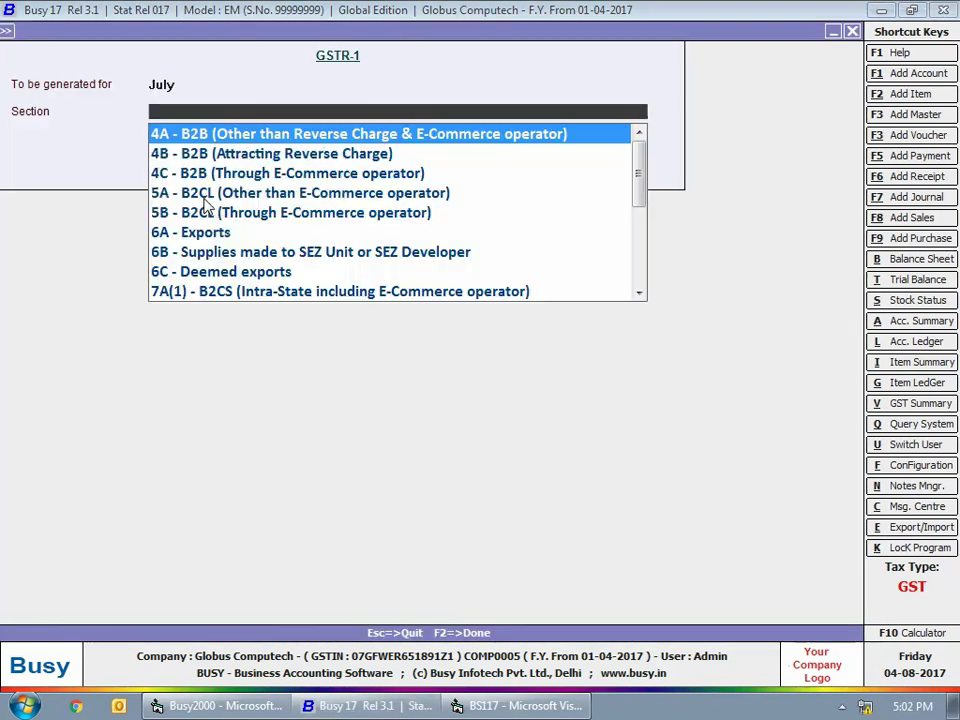
- Generate the 4A - B2B section and inspect Aastha Enterprises invoice 1 at 7,500.00 taxable
key("Return")
key("Return")
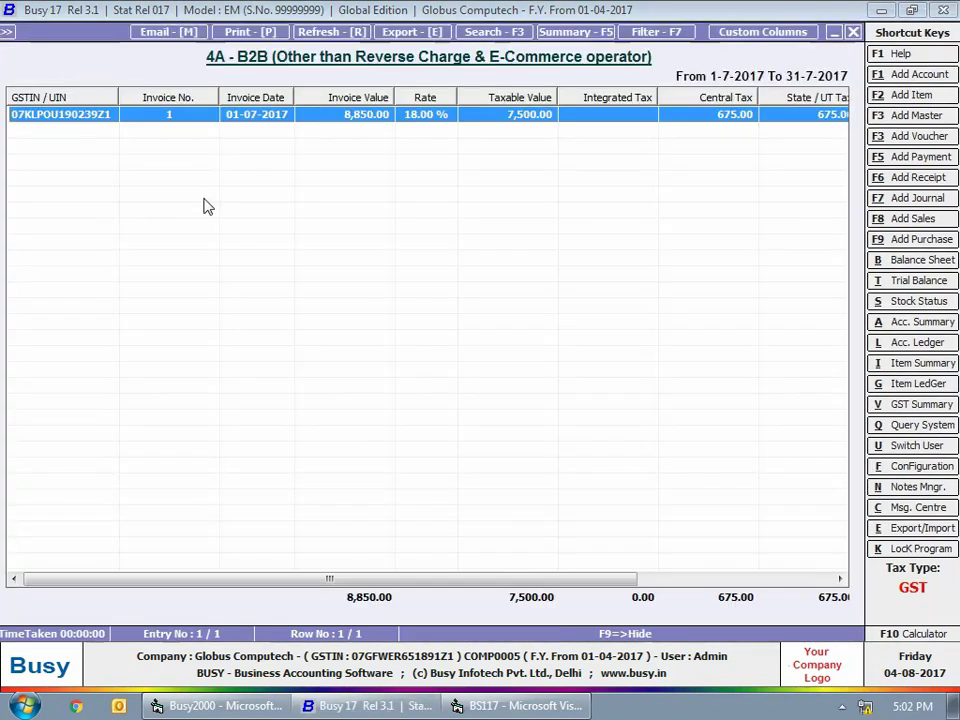
double_click(470, 113)
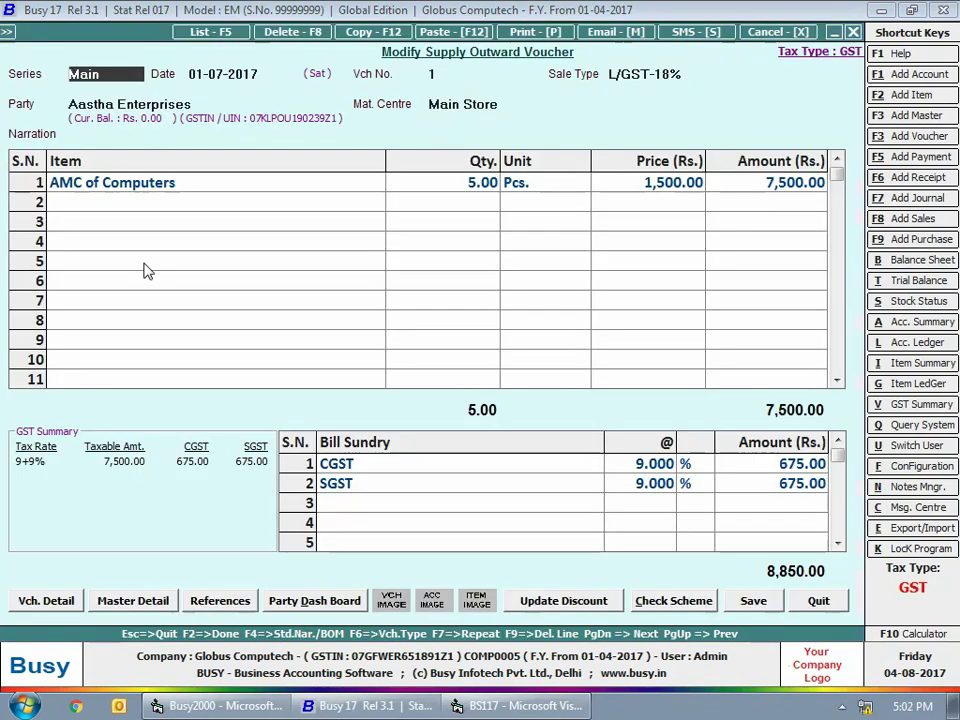
left_click(853, 32)
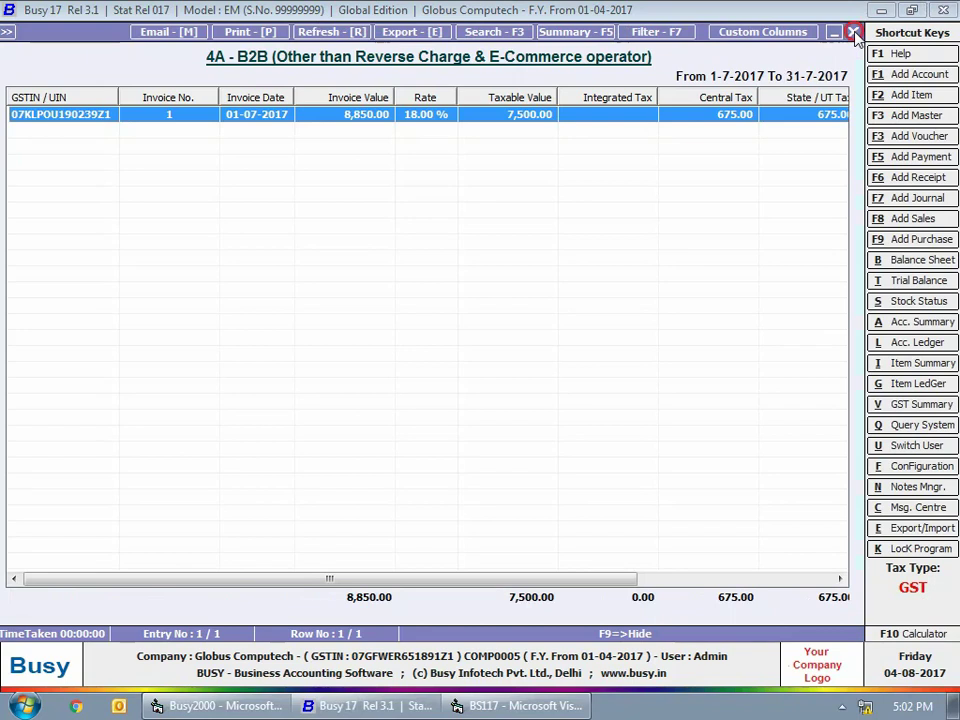
left_click(853, 32)
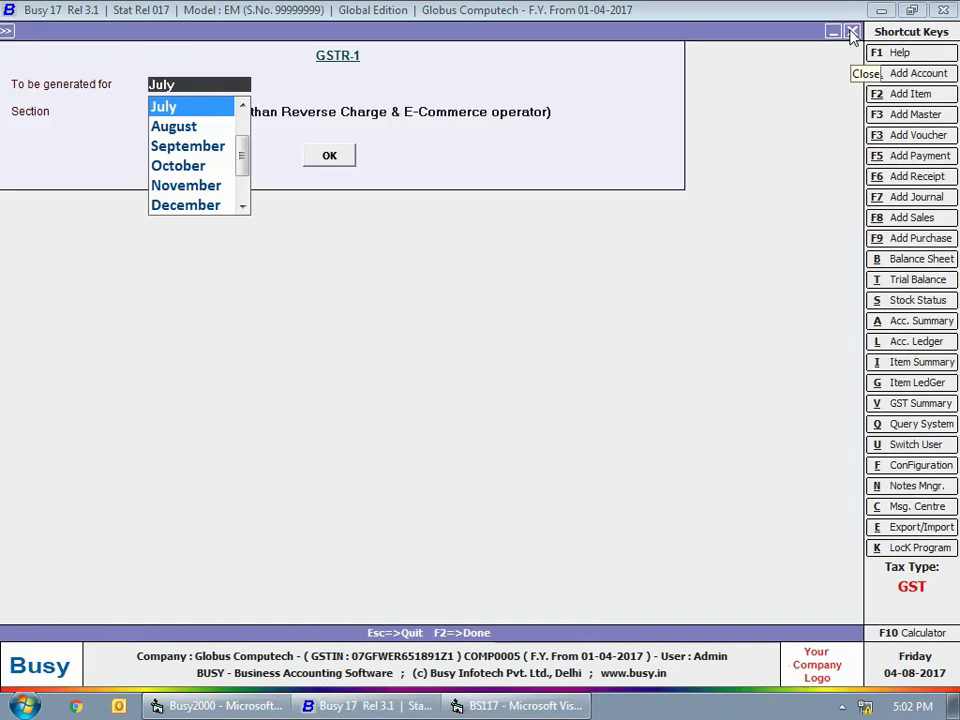
- Generate the 7A(1) - B2CS section and drill into the 500.00 Cash sale voucher
left_click(566, 110)
scroll(632, 178, "down", 5)
left_click(367, 197)
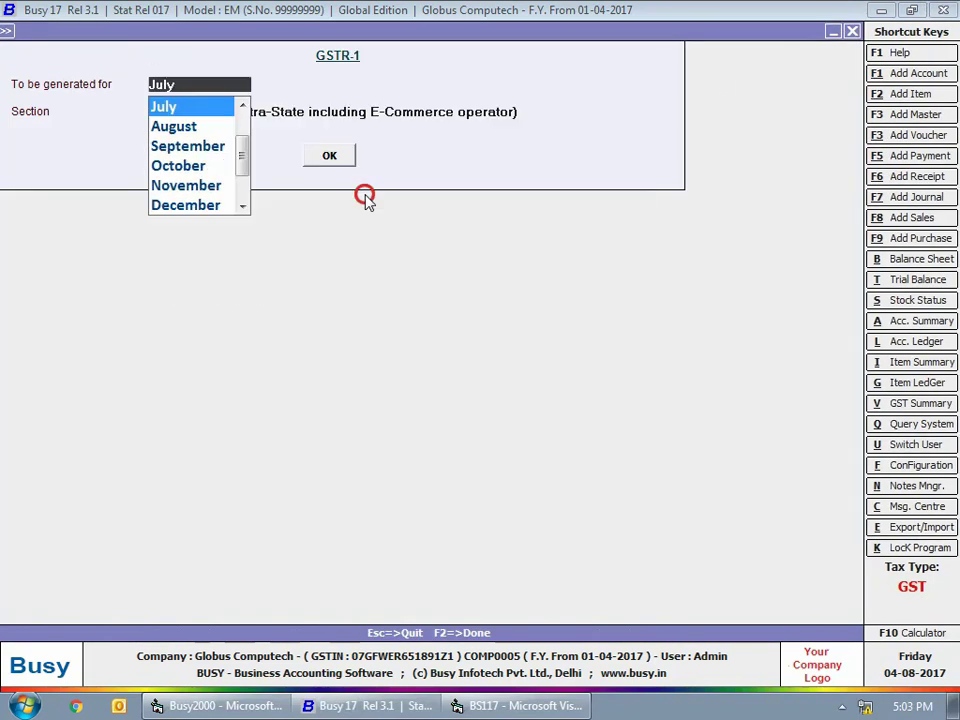
left_click(334, 158)
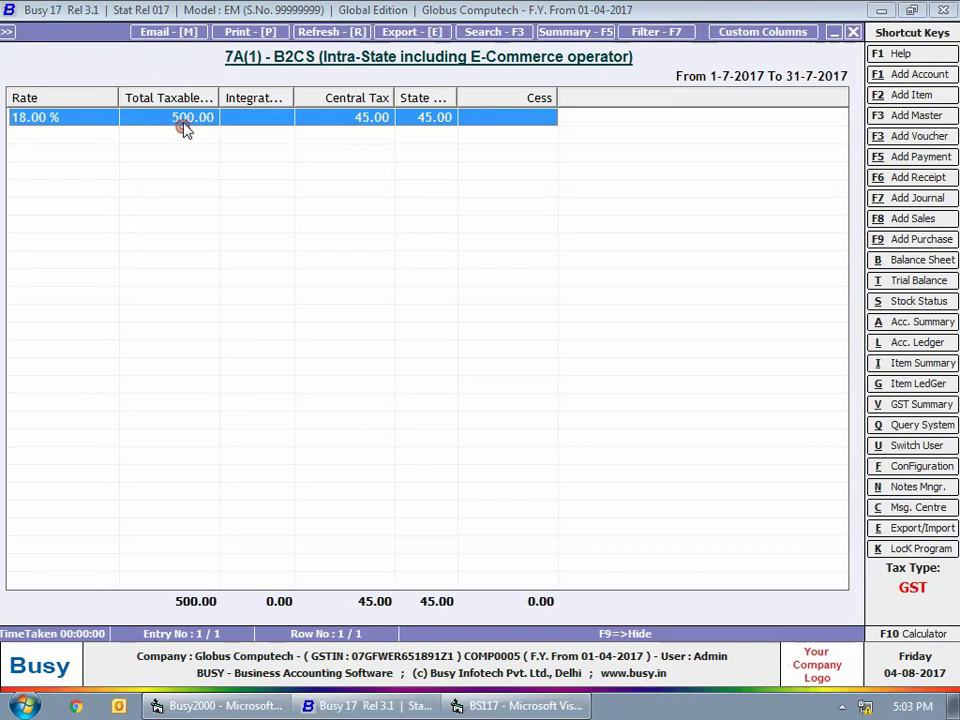
double_click(182, 124)
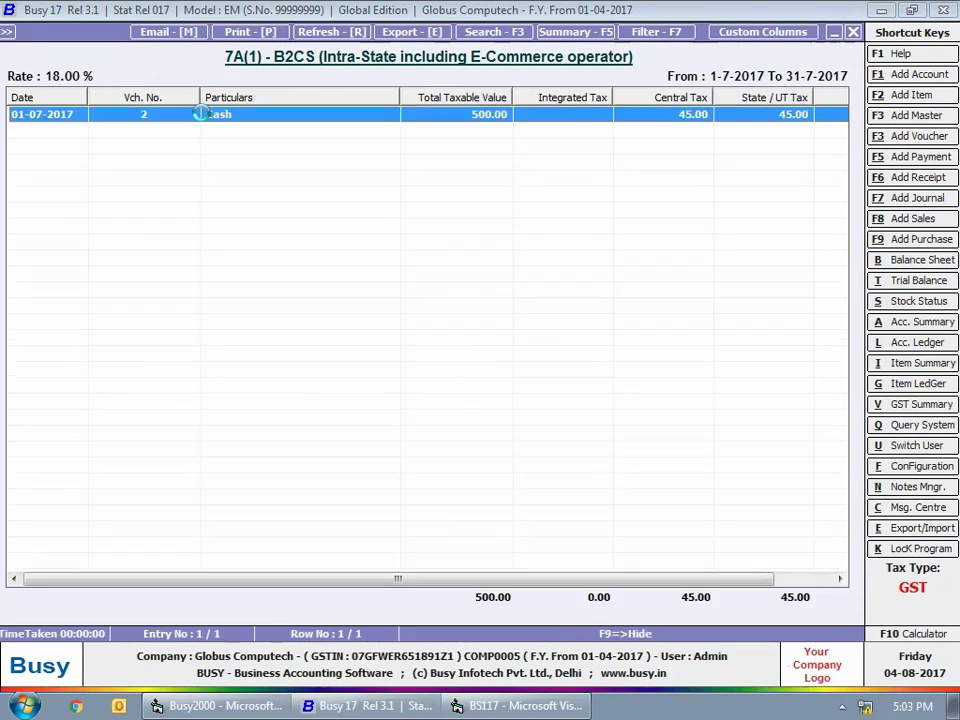
double_click(200, 114)
key("Escape")
key("Escape")
key("Escape")
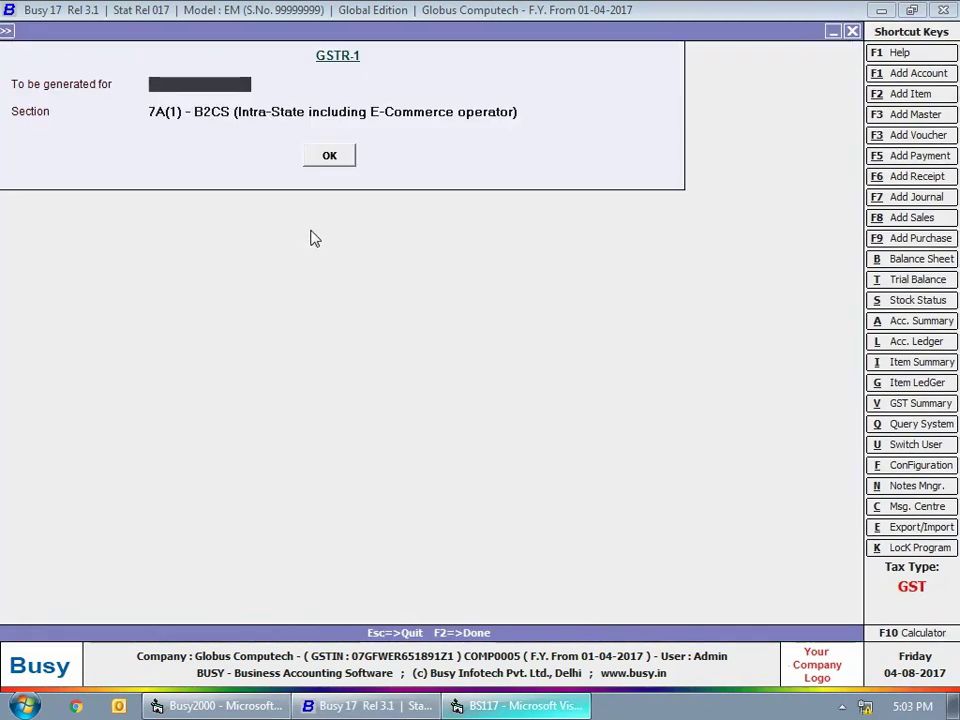